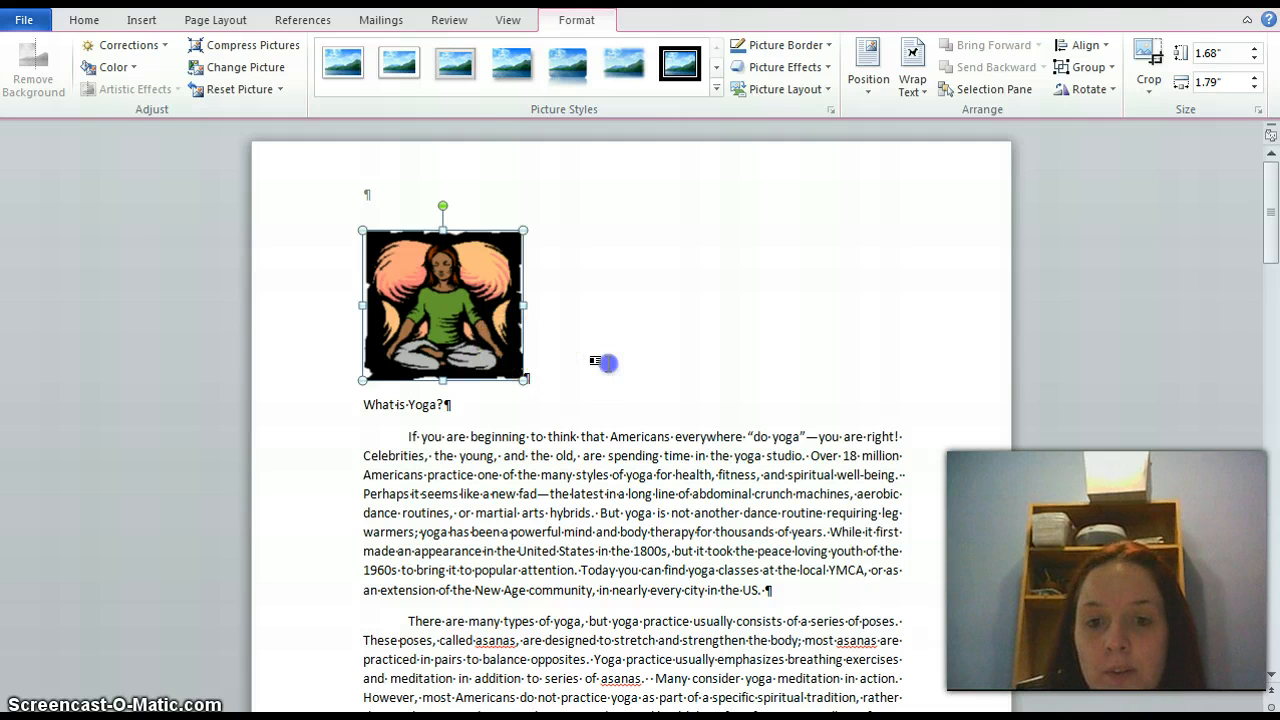
Select the yoga picture and look through its available picture effects and page position options
click(604, 362)
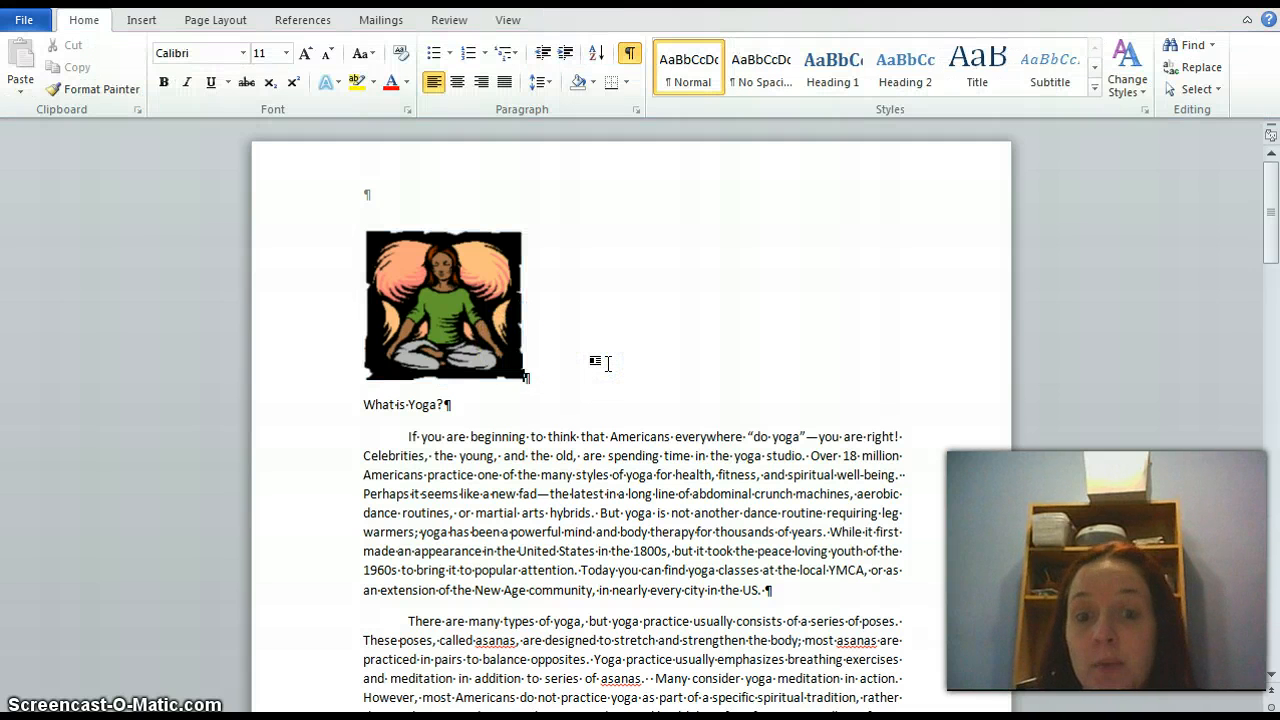
click(462, 316)
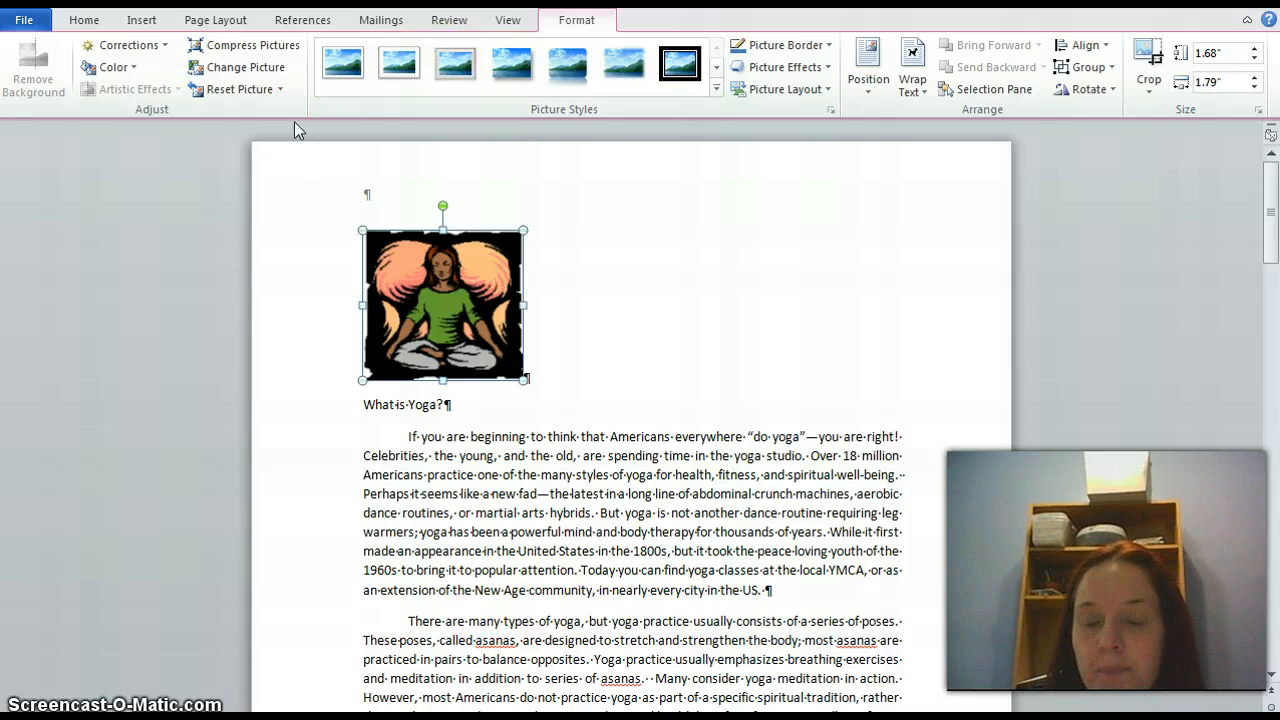
mouse_move(295, 124)
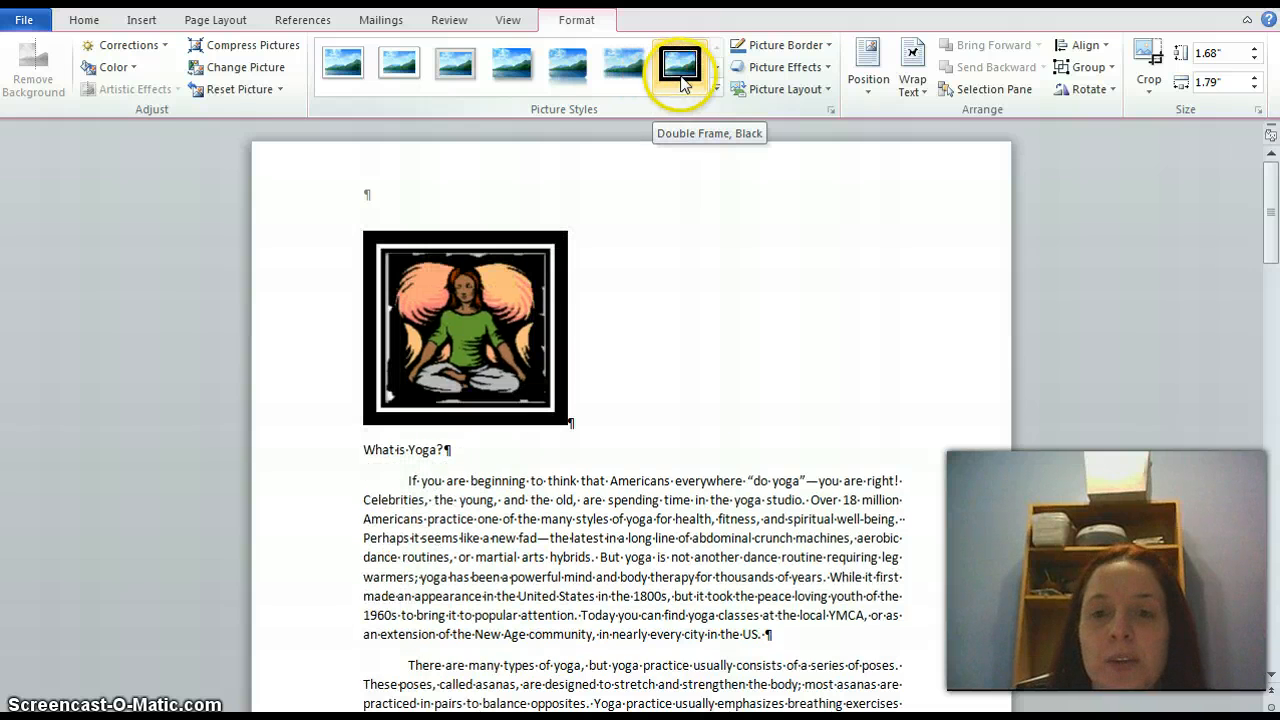
click(826, 68)
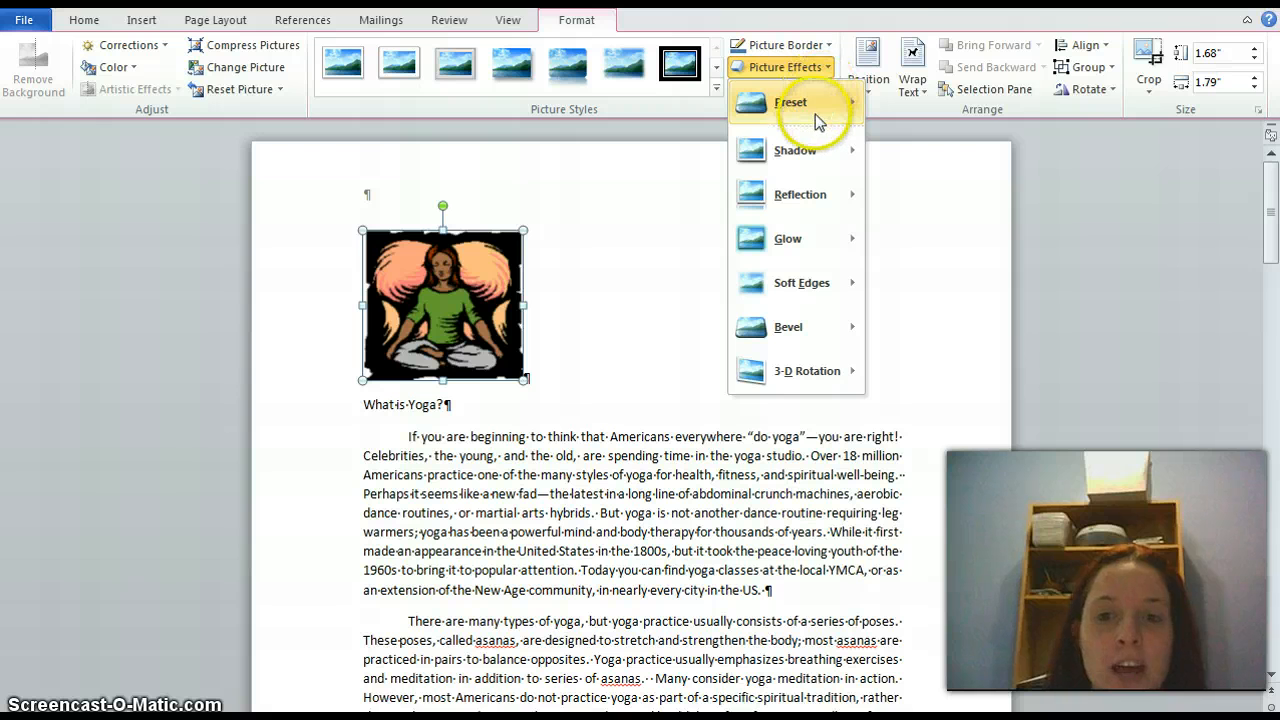
click(804, 72)
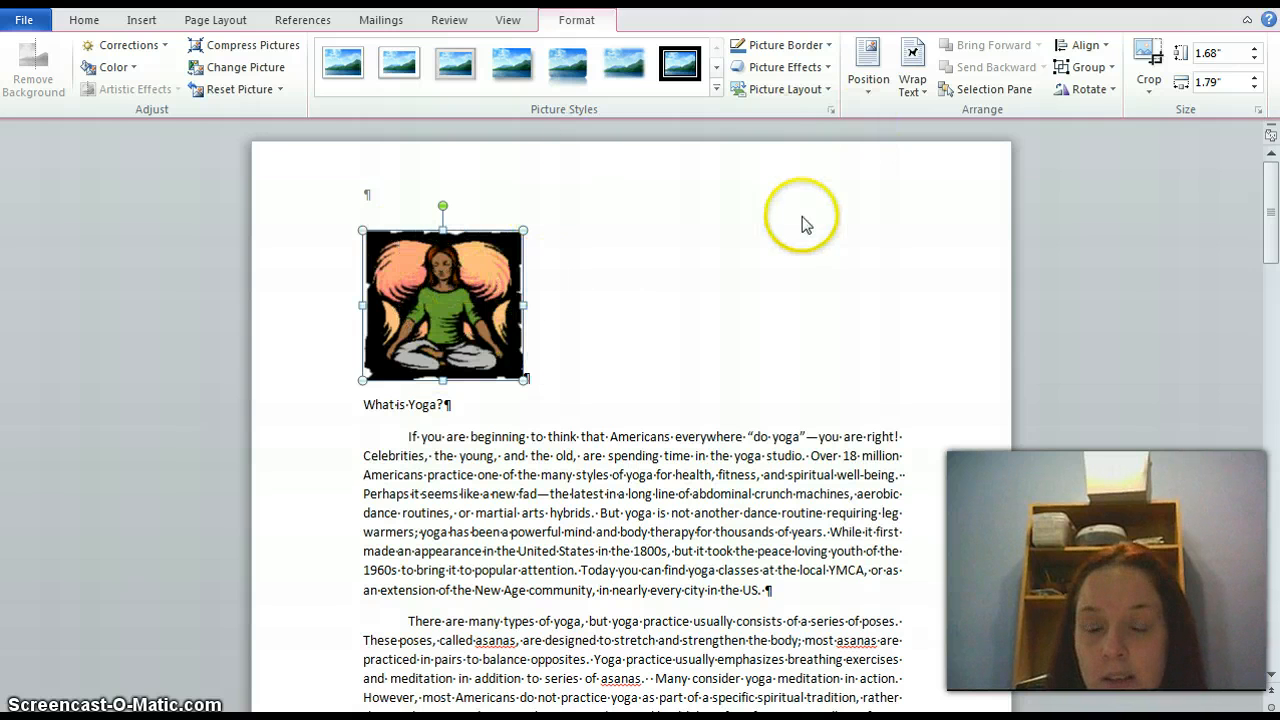
click(871, 94)
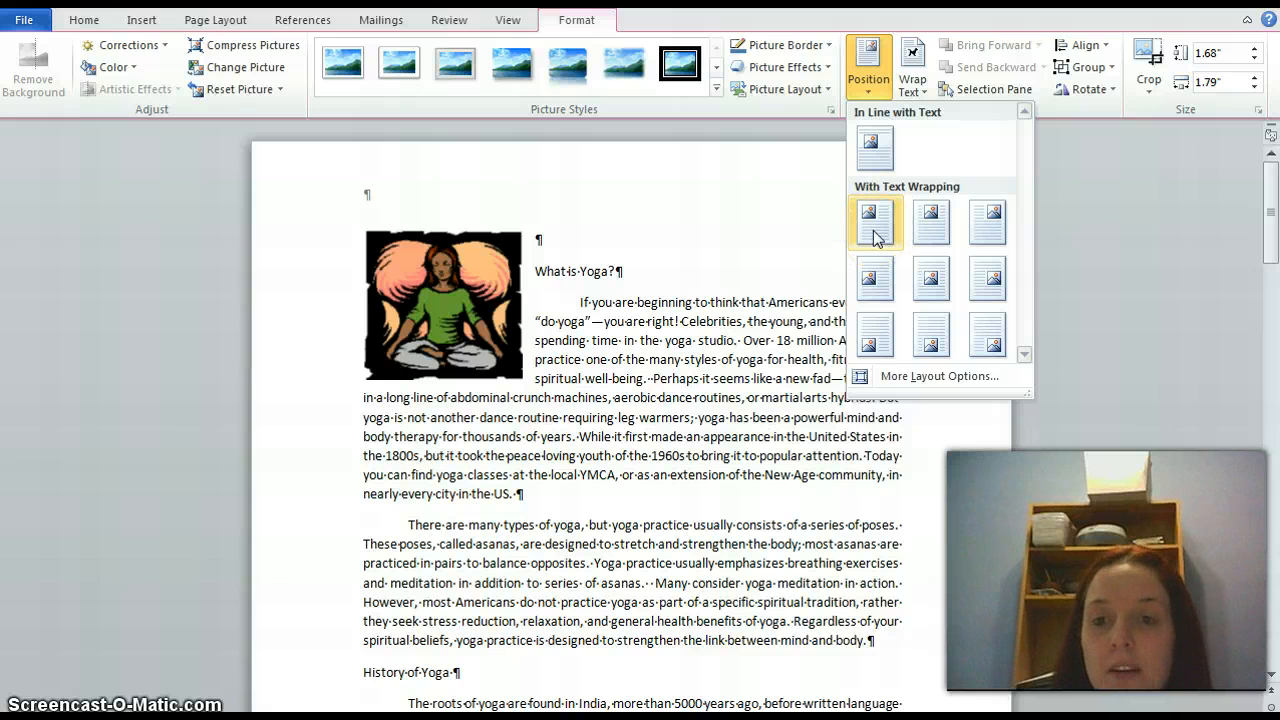
click(918, 258)
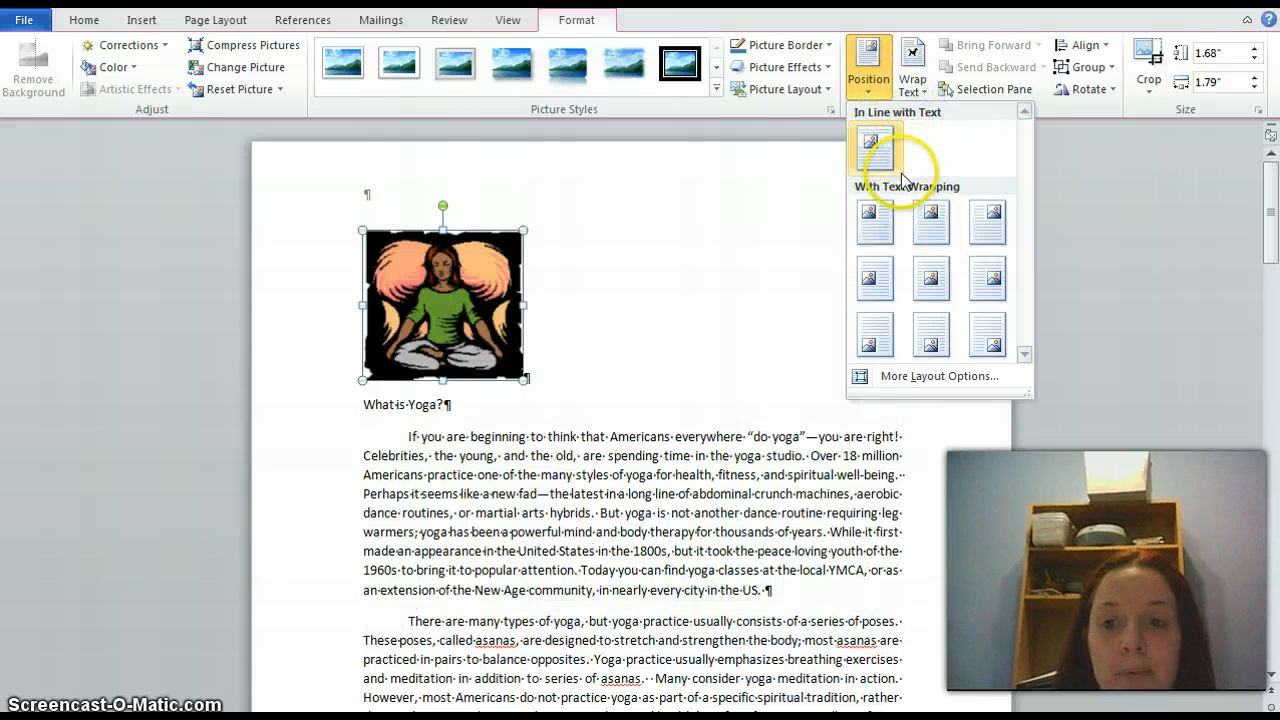
click(766, 247)
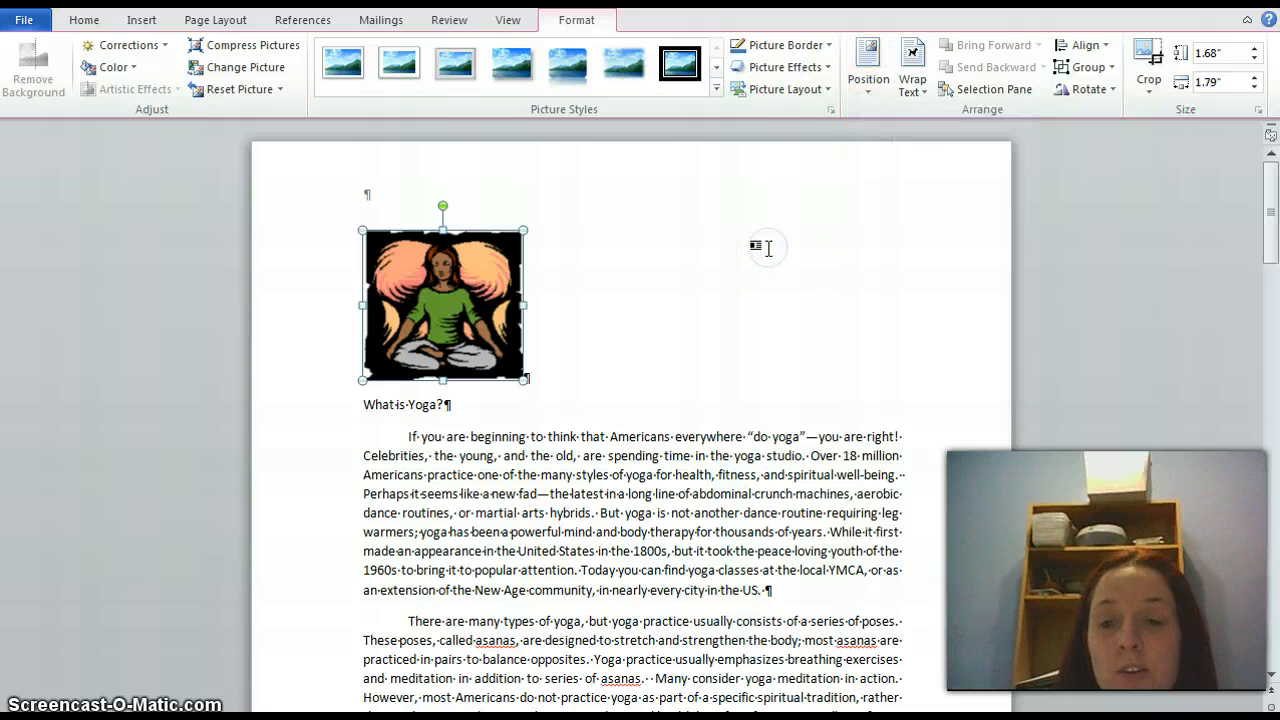
Position the yoga picture in the middle center of the page and set its text wrapping to Square
click(872, 100)
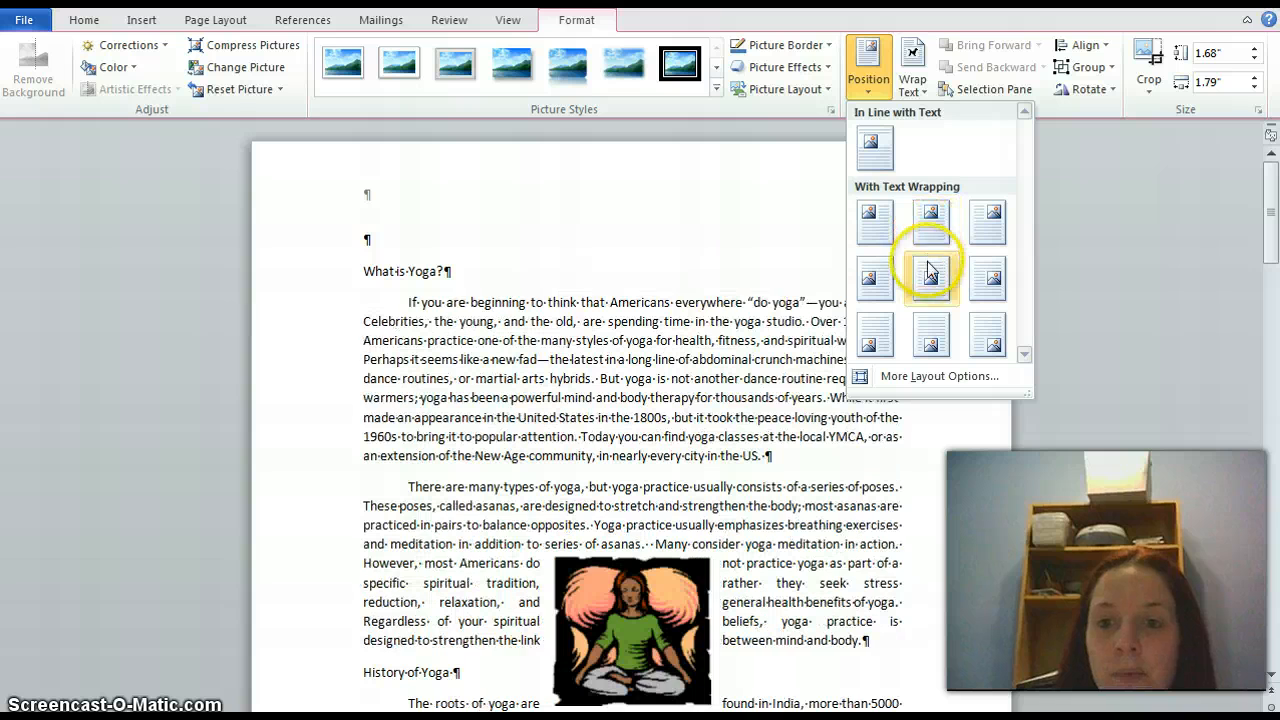
click(928, 270)
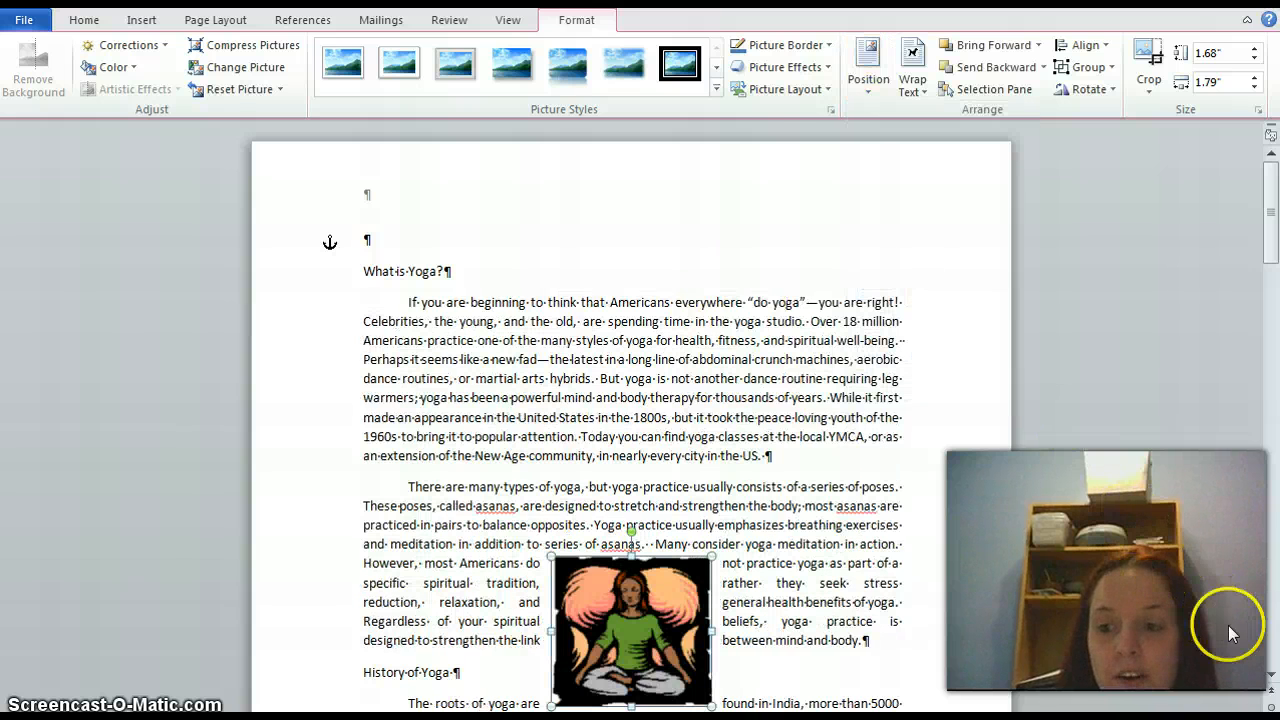
click(1270, 676)
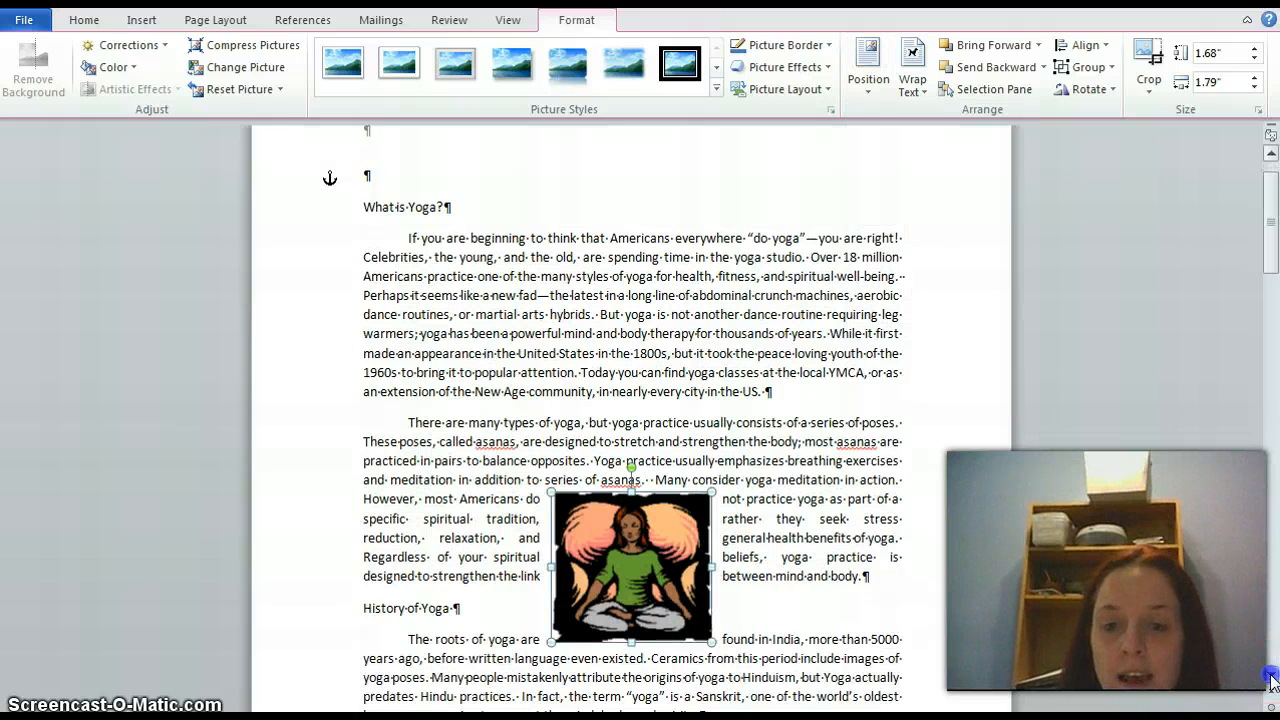
click(1270, 676)
click(1270, 676)
click(1270, 676)
click(1270, 676)
click(1270, 676)
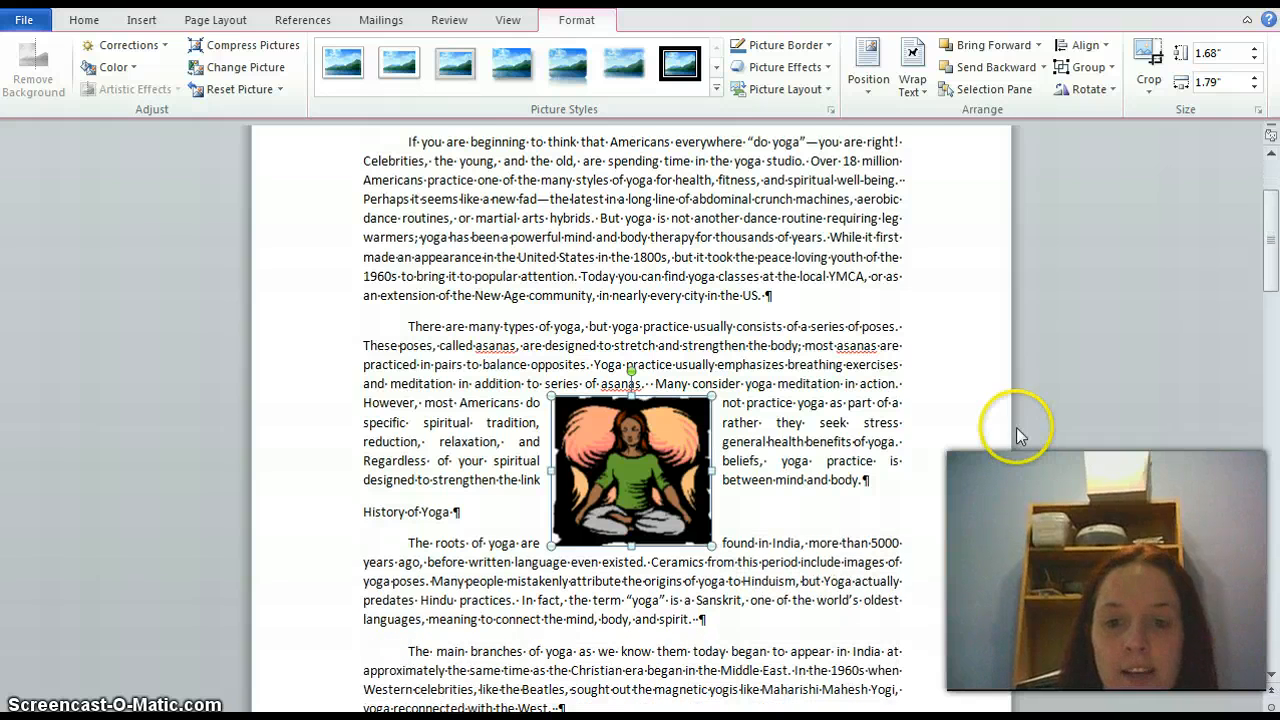
click(919, 92)
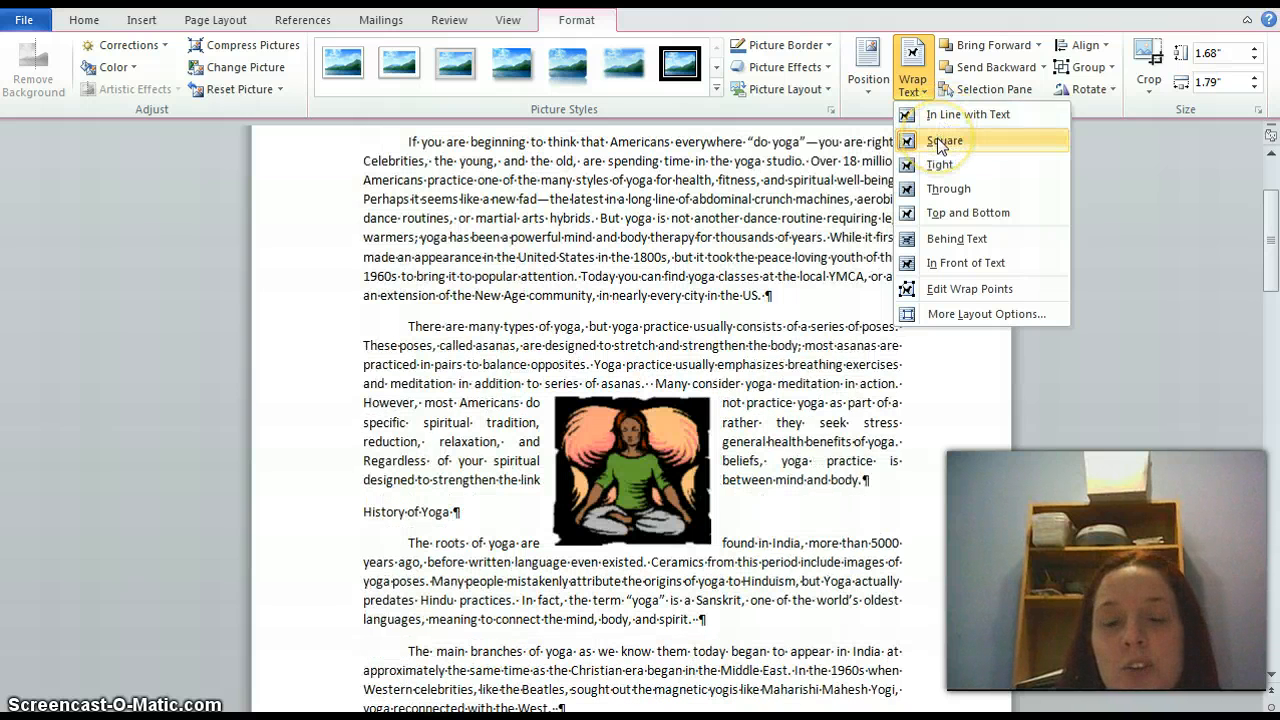
click(940, 142)
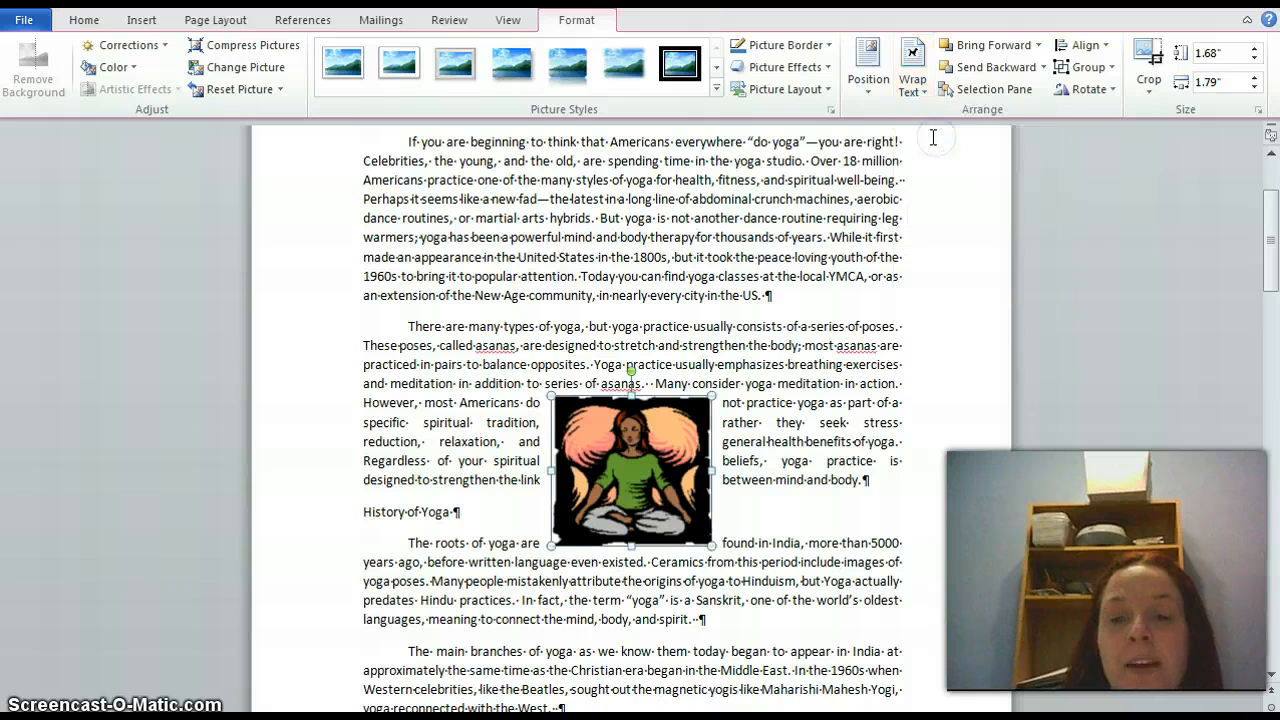
Position the yoga picture in the top center of the page with square text wrapping
click(869, 88)
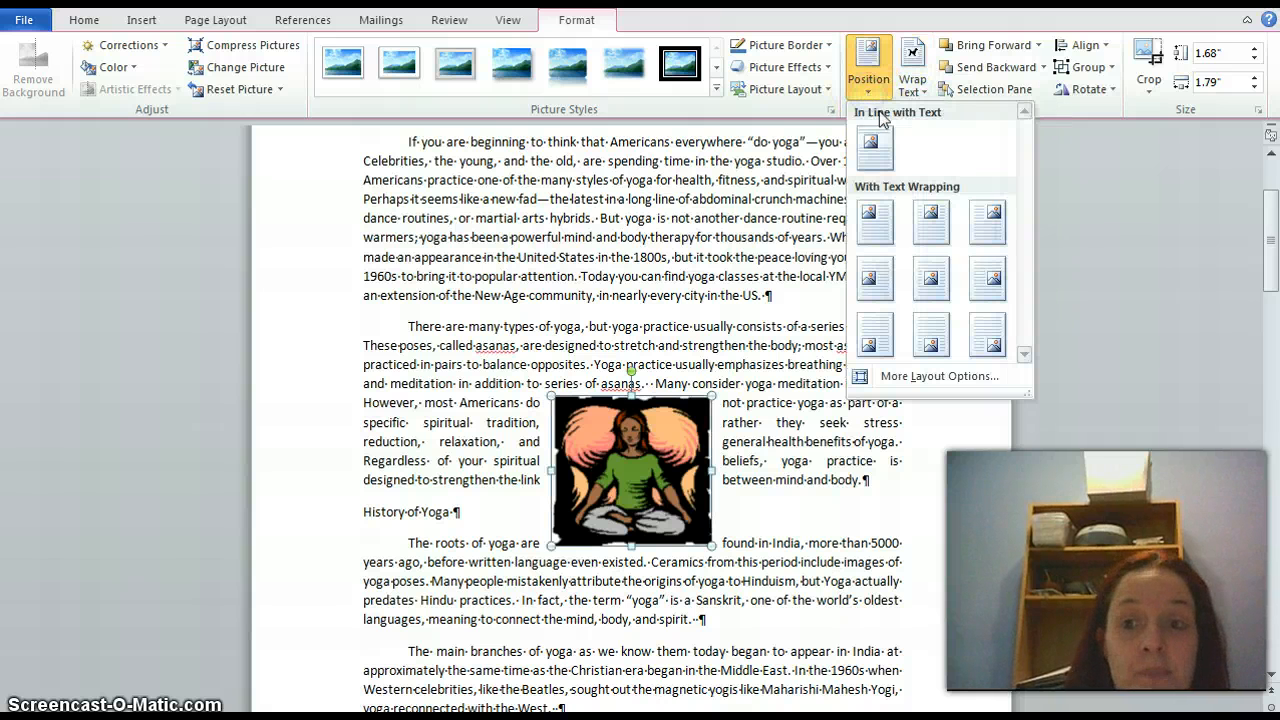
click(938, 229)
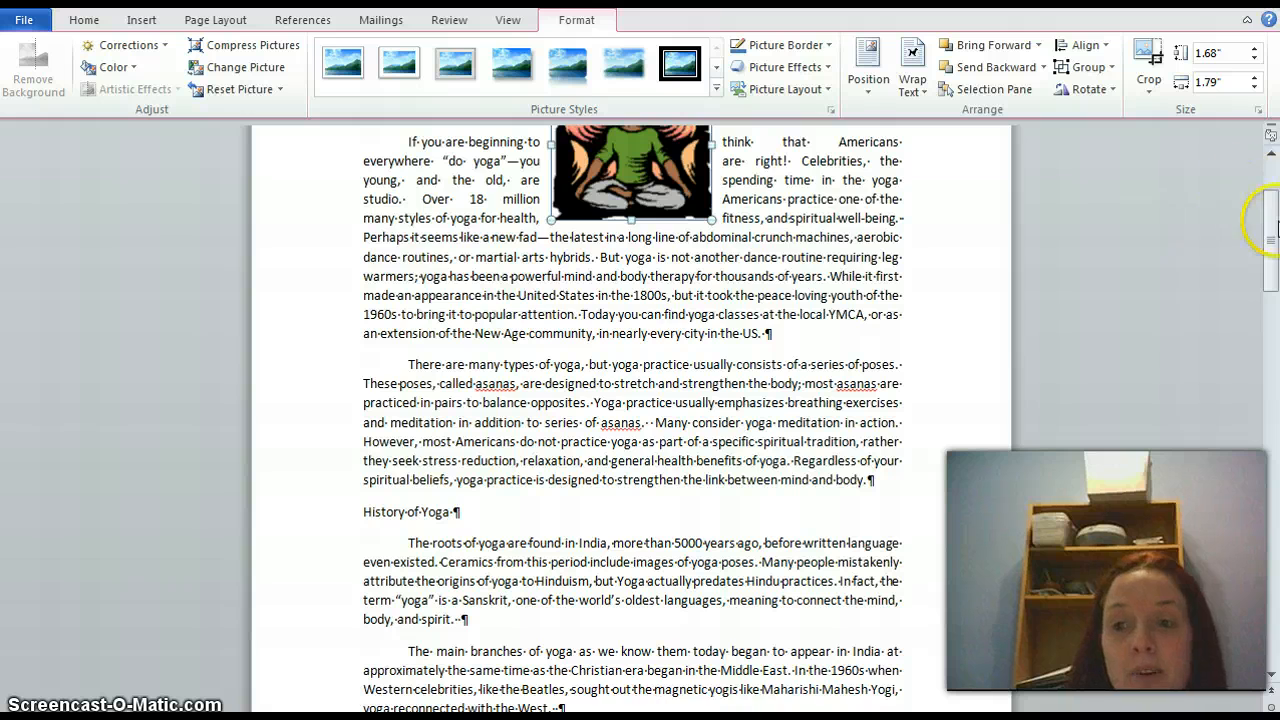
drag(1273, 228, 1272, 200)
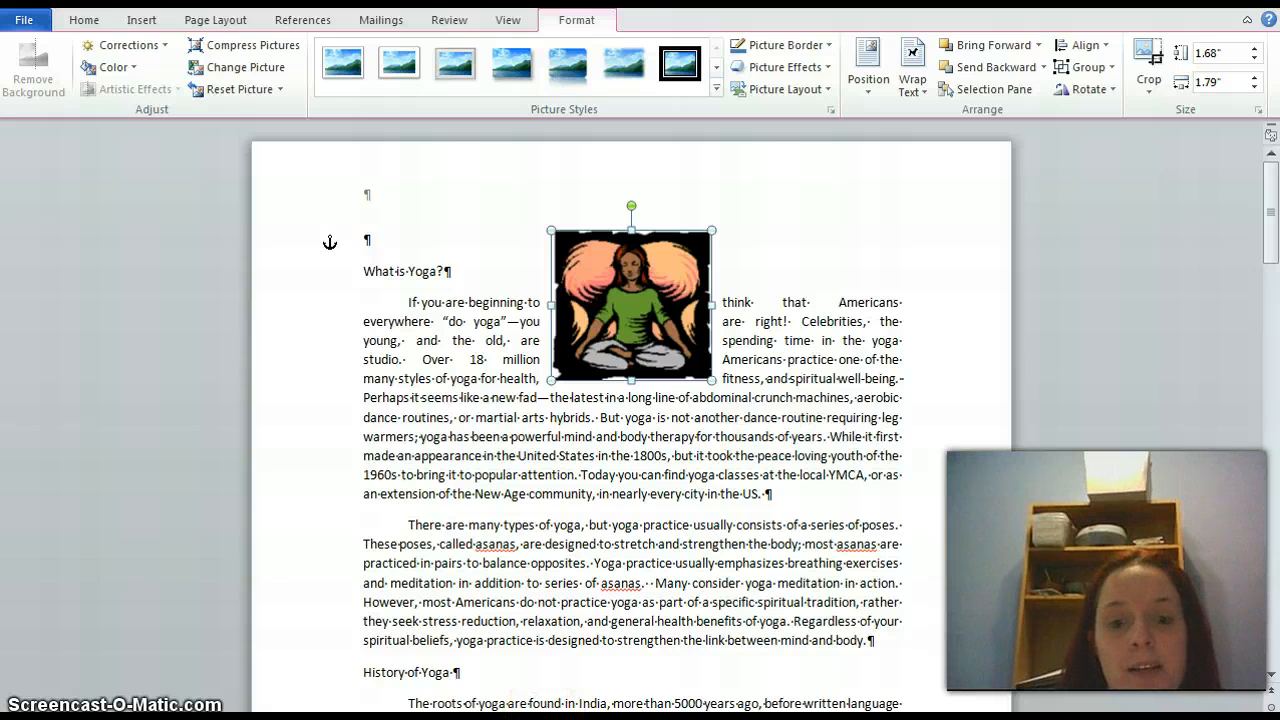
Switch to the blank document, insert a table with 5 columns and 2 rows, and give it the plain grid style
click(558, 716)
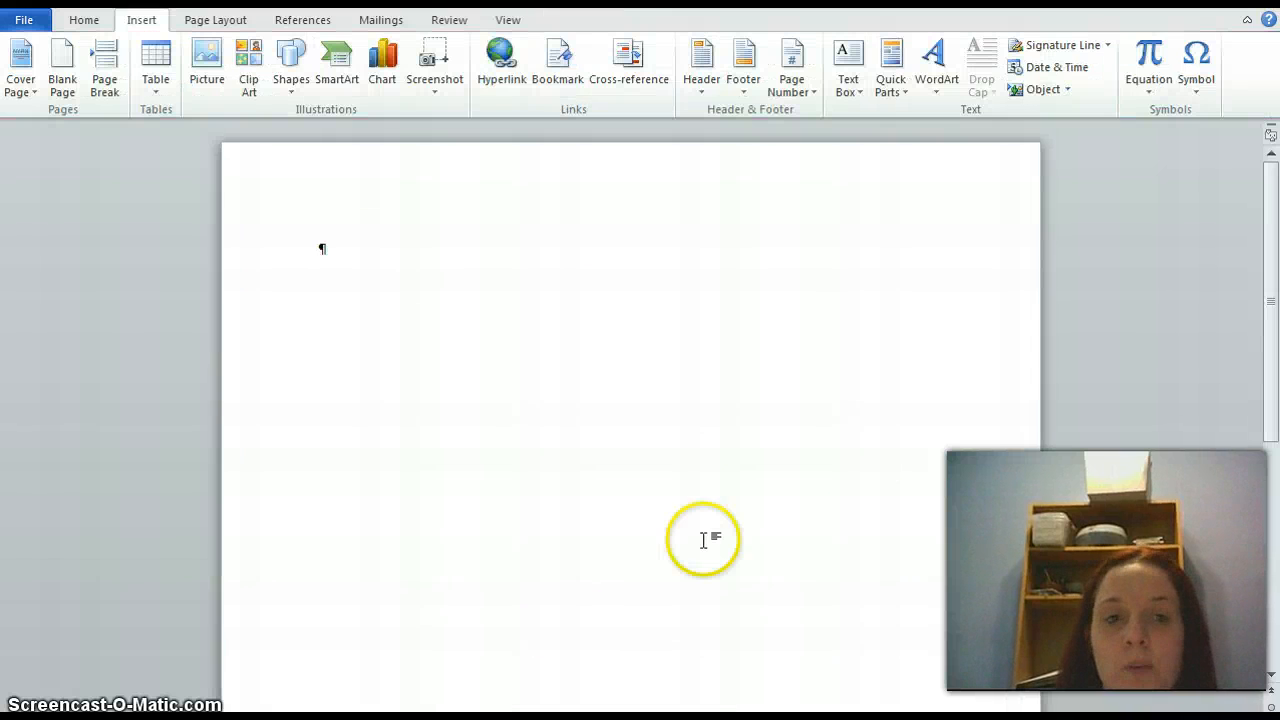
click(155, 96)
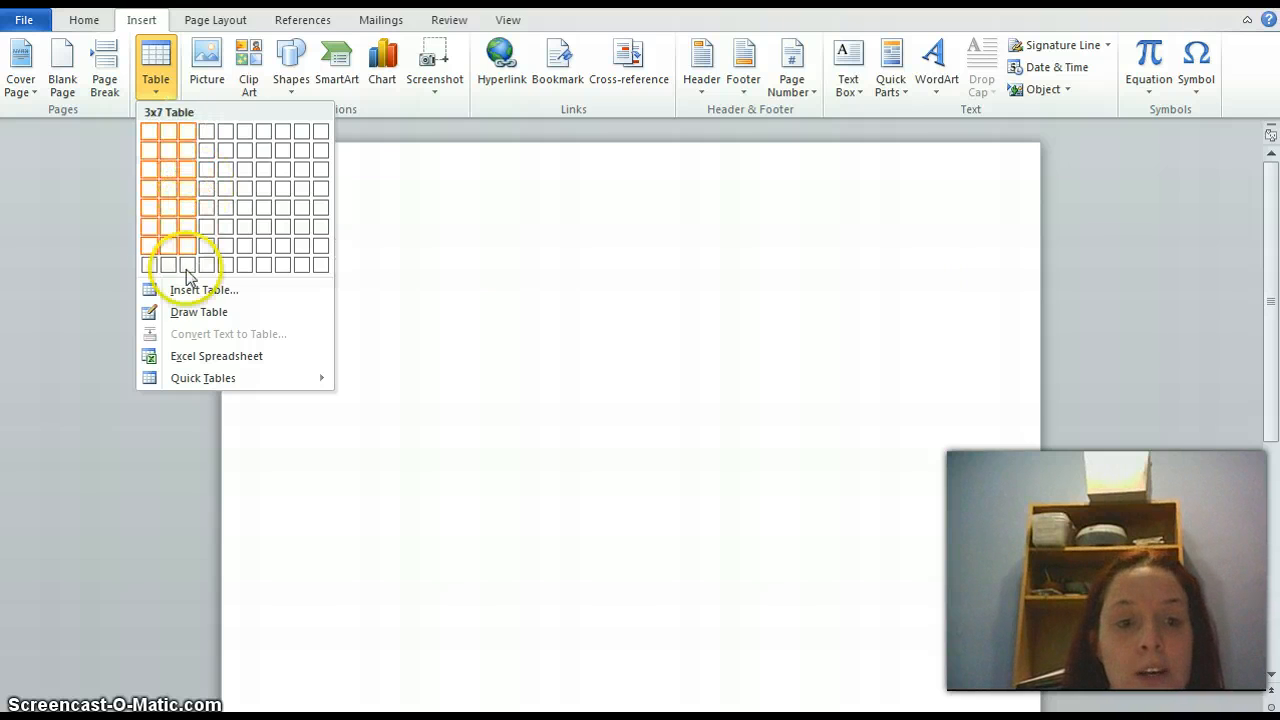
click(196, 292)
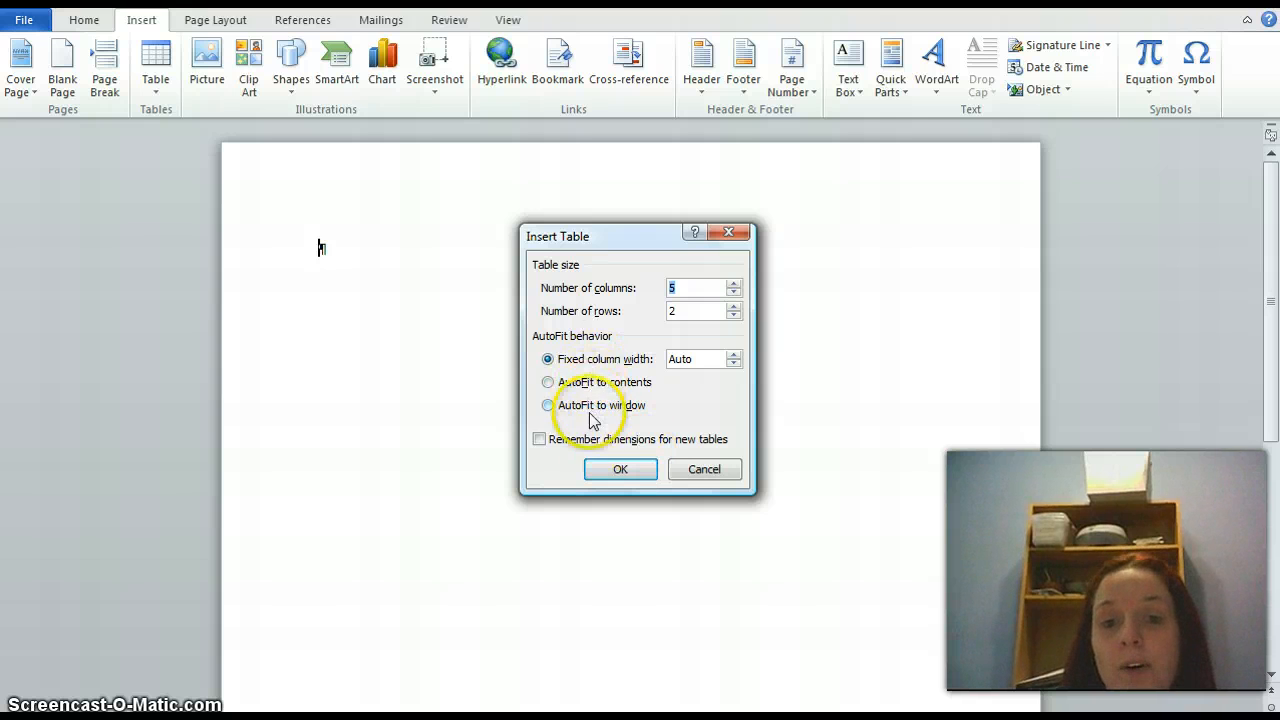
click(613, 472)
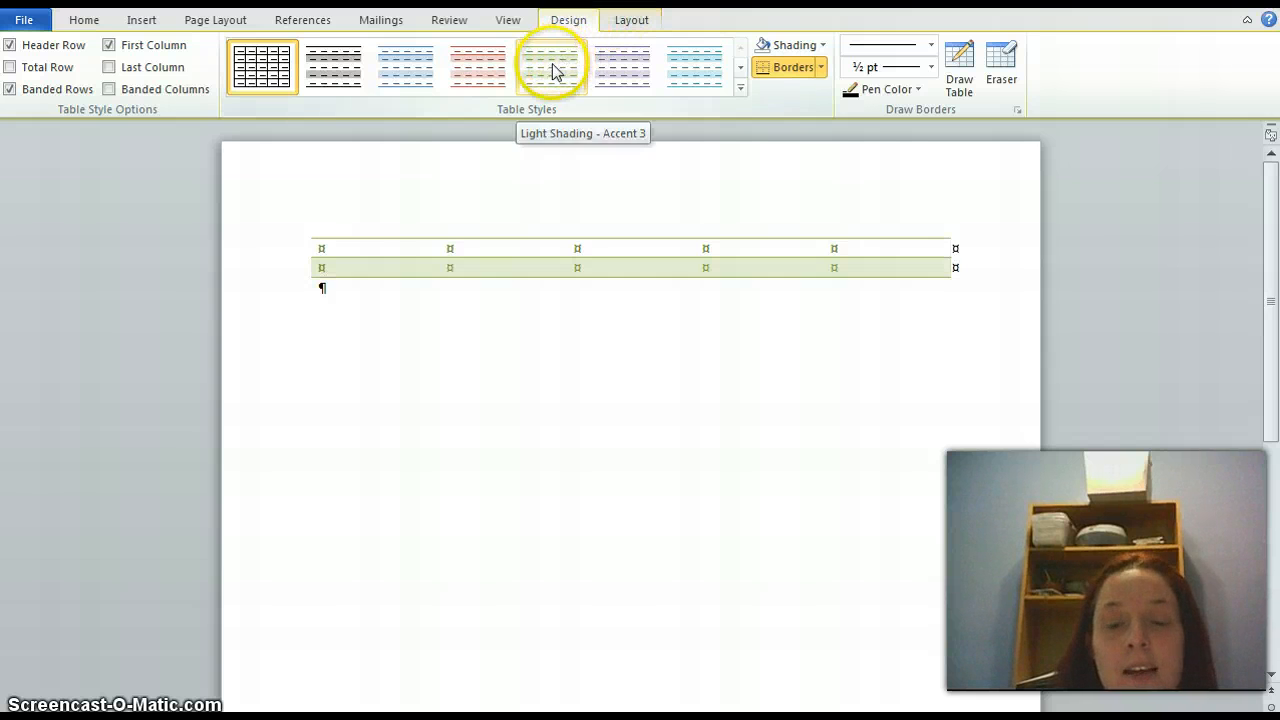
click(740, 90)
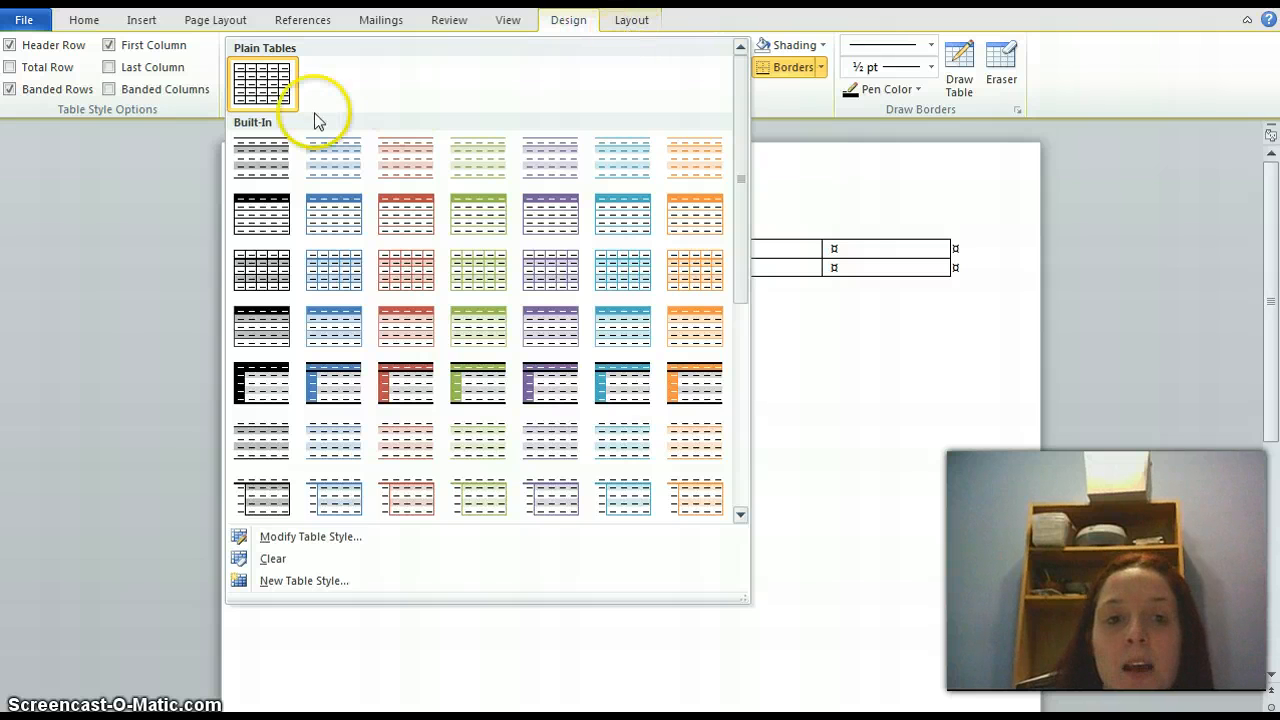
click(290, 85)
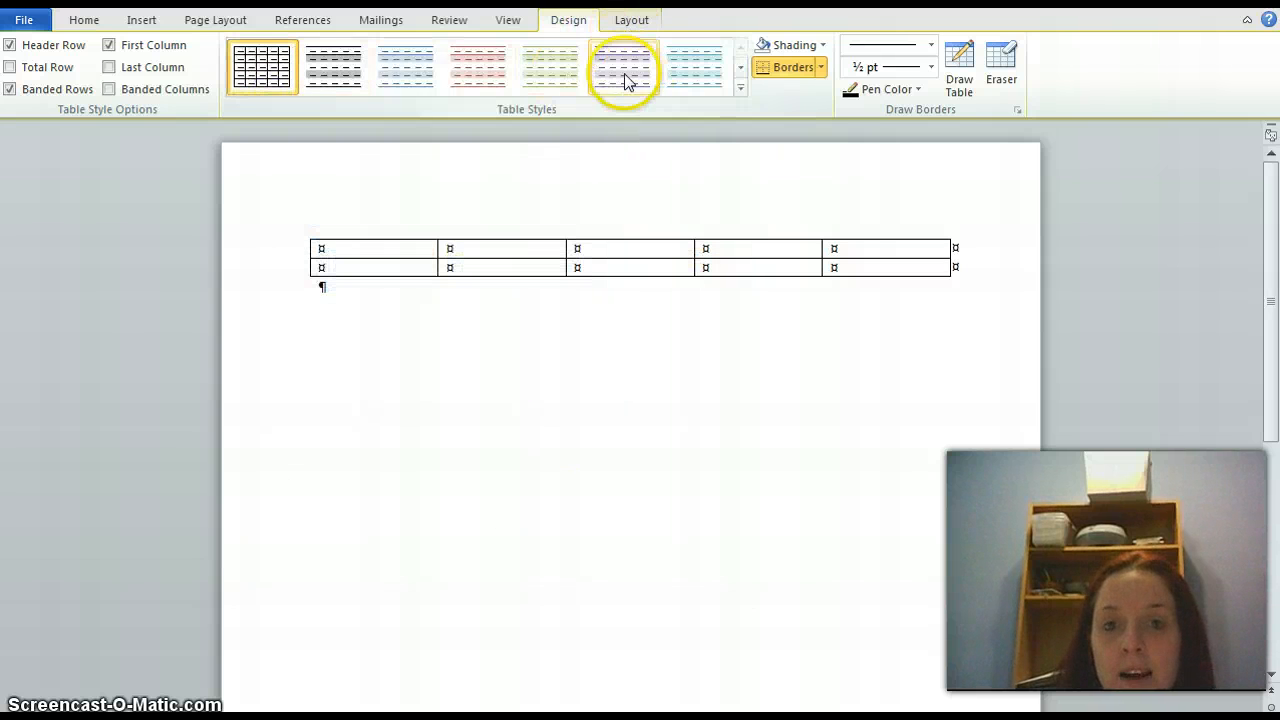
Fill the table's first row with the headings Date, Name, Size, Copy and Received
click(631, 22)
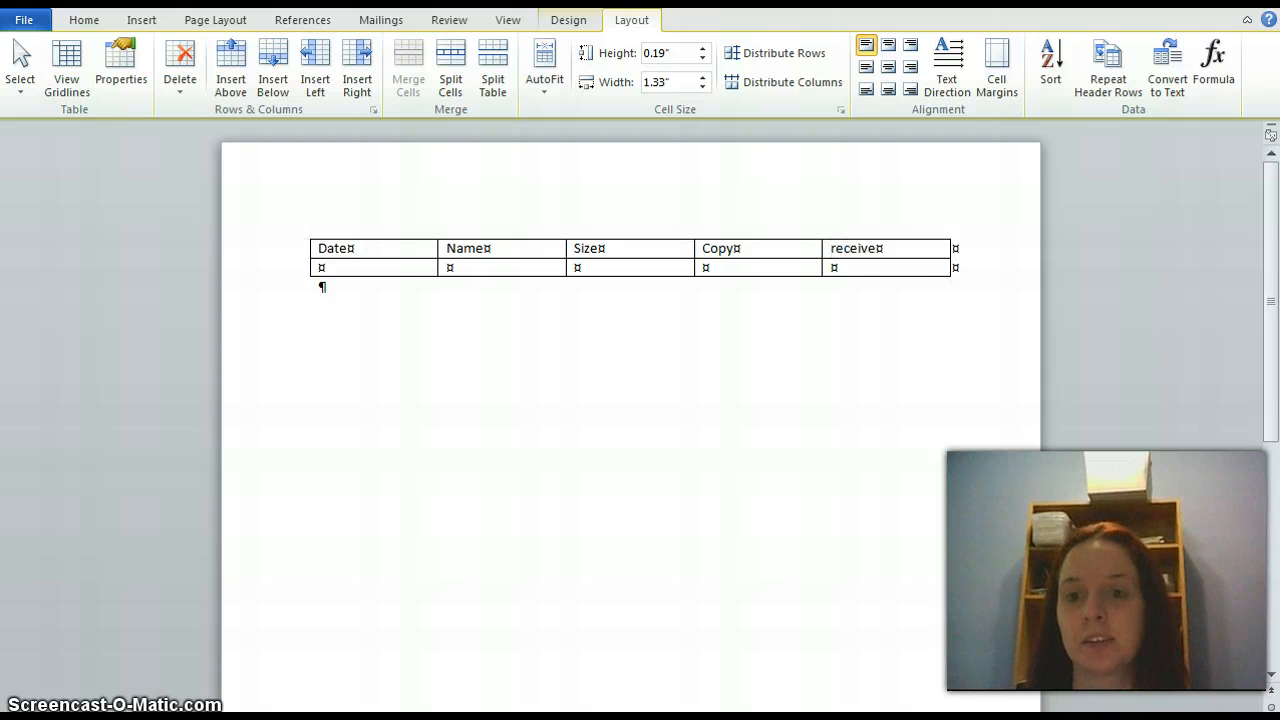
key(Tab)
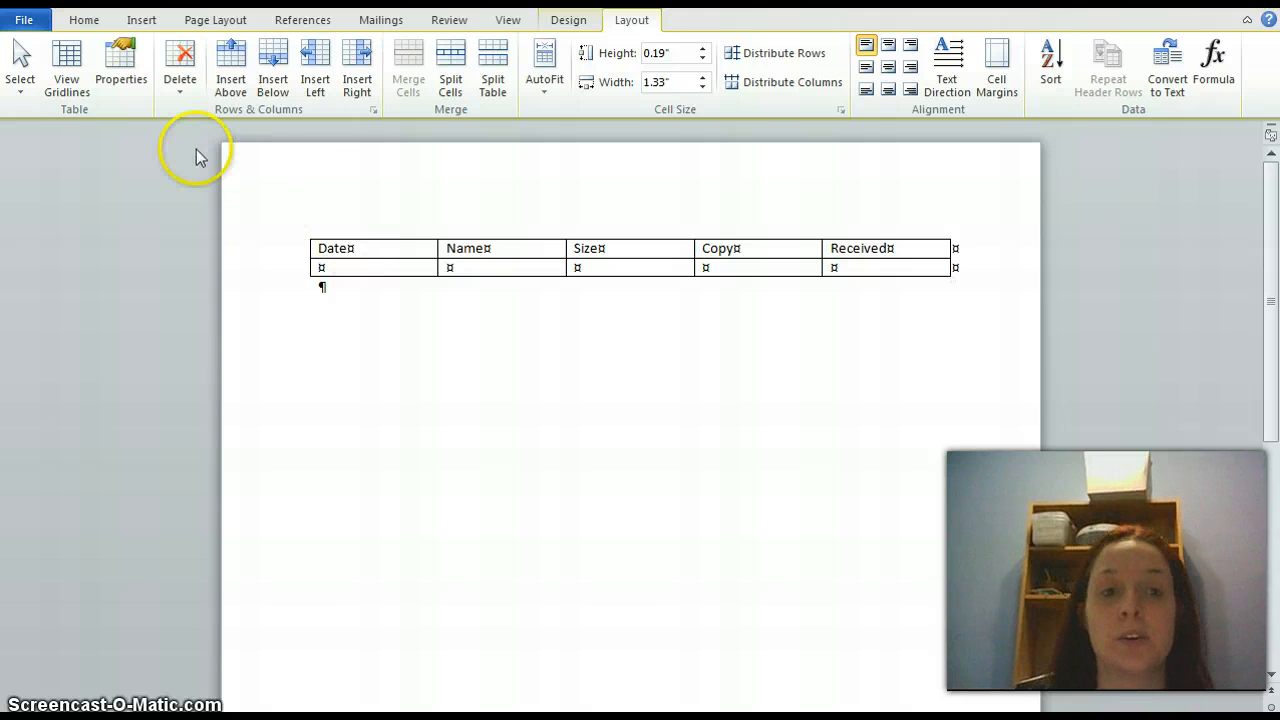
View the table's deletion options and the Split Cells settings for the first cell of the second row
click(175, 95)
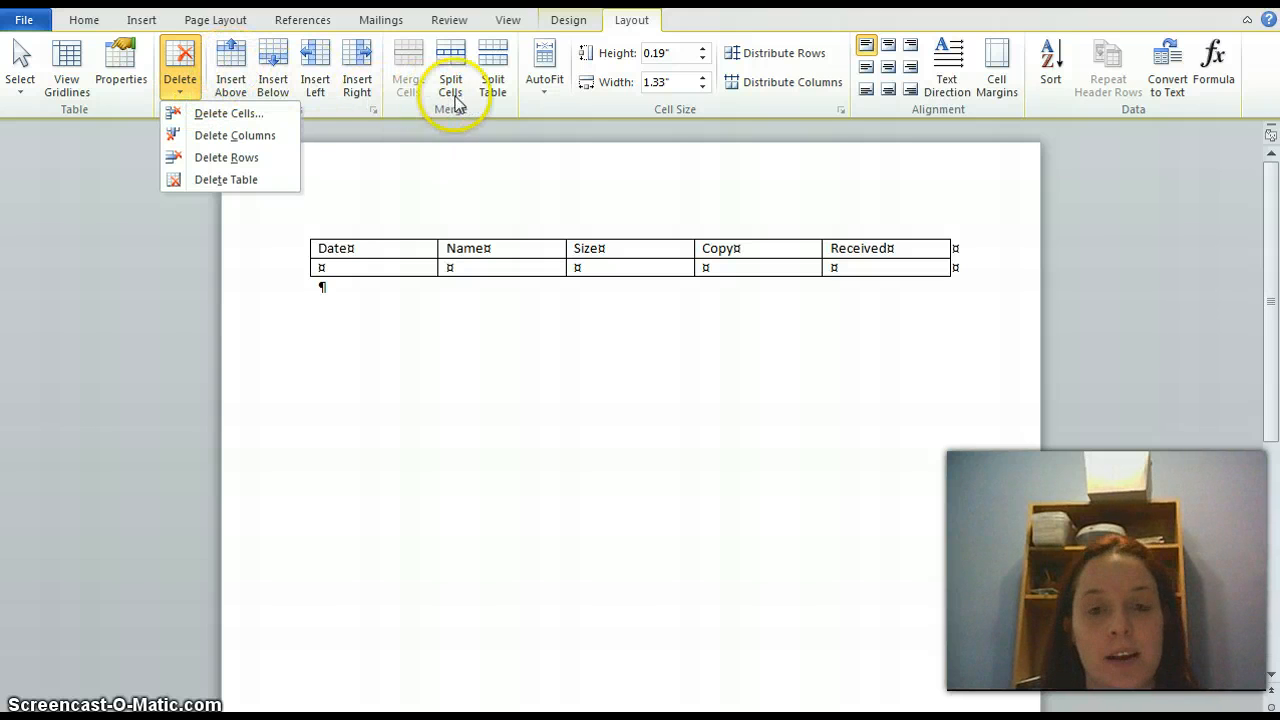
click(458, 268)
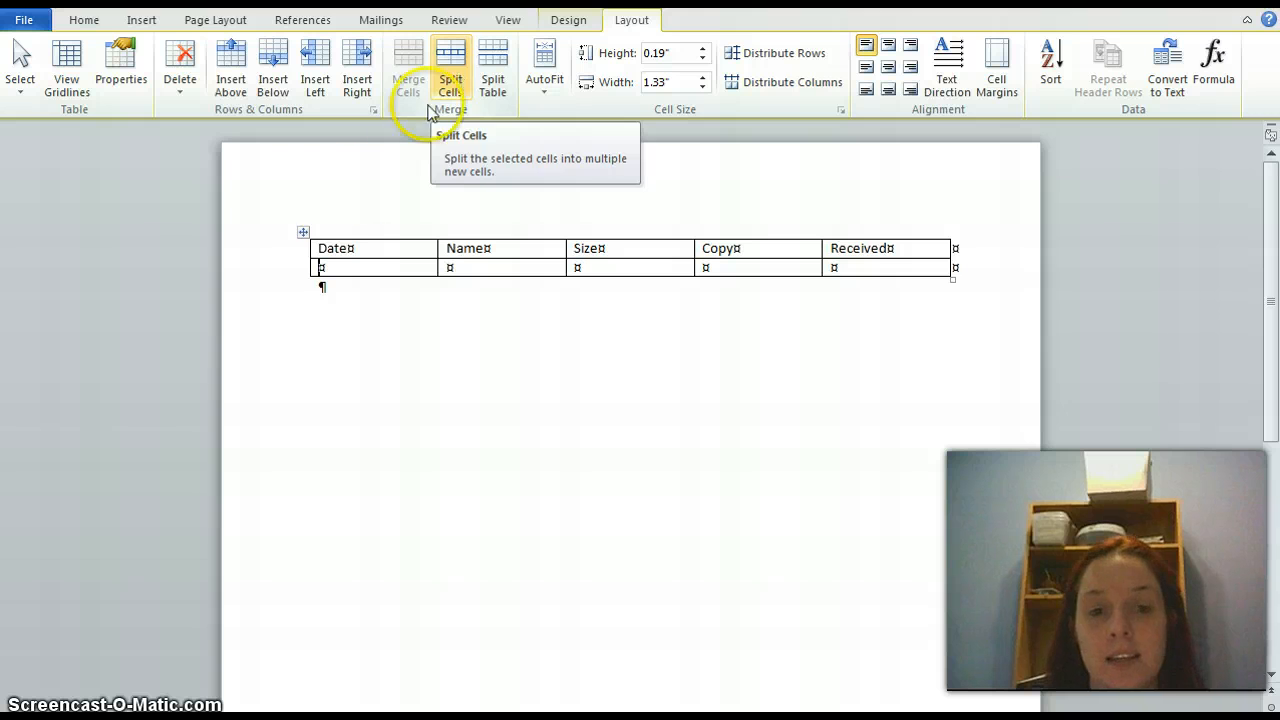
click(452, 80)
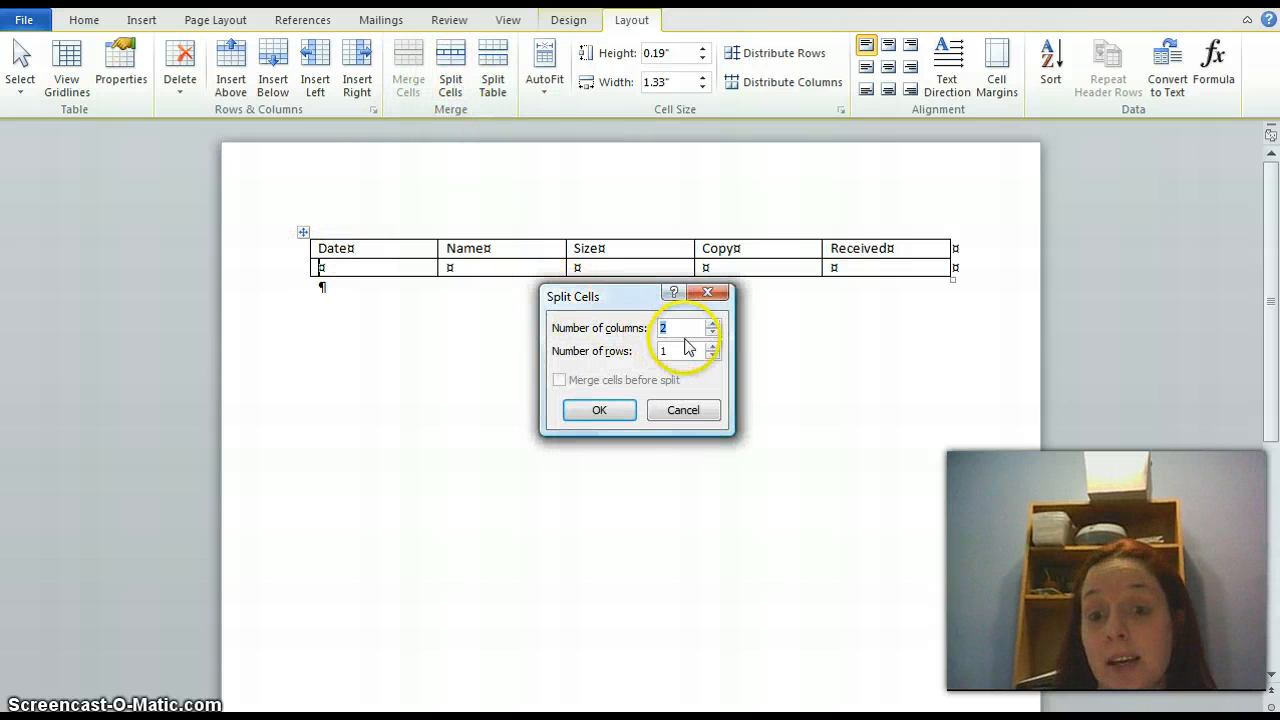
click(672, 411)
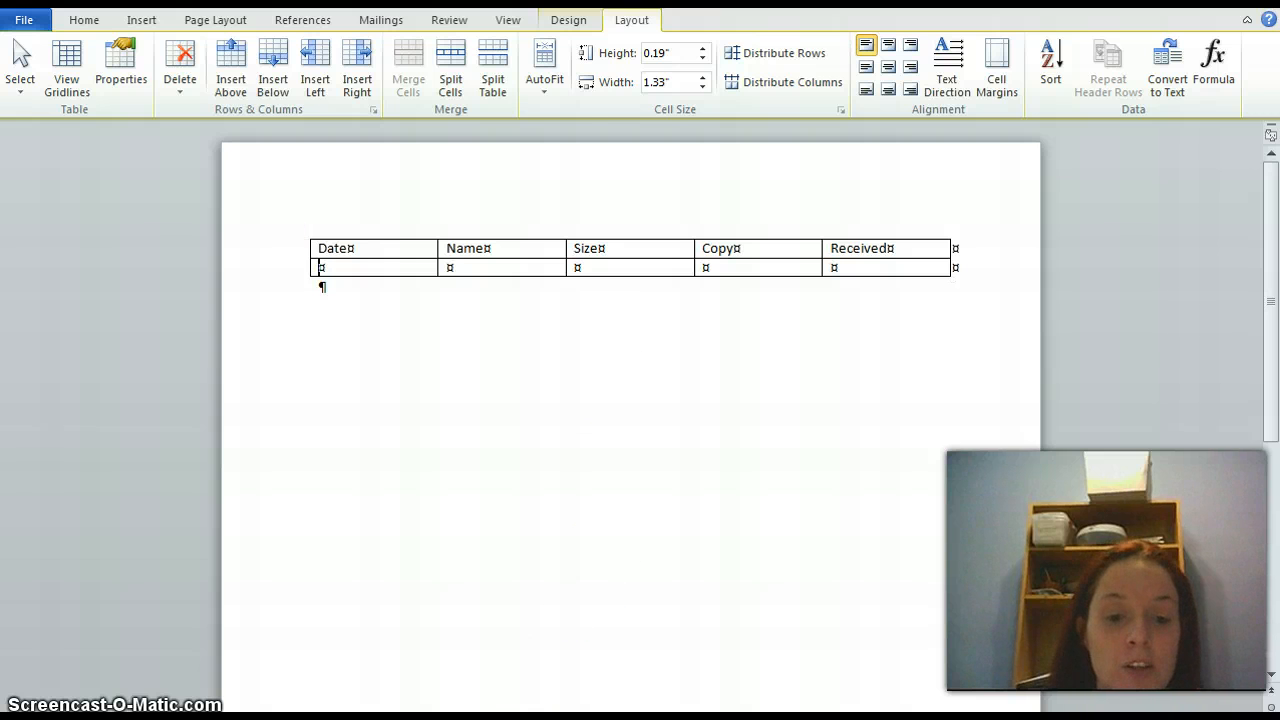
Return to the yoga document and look through the insert and page layout options and the built-in themes
click(397, 711)
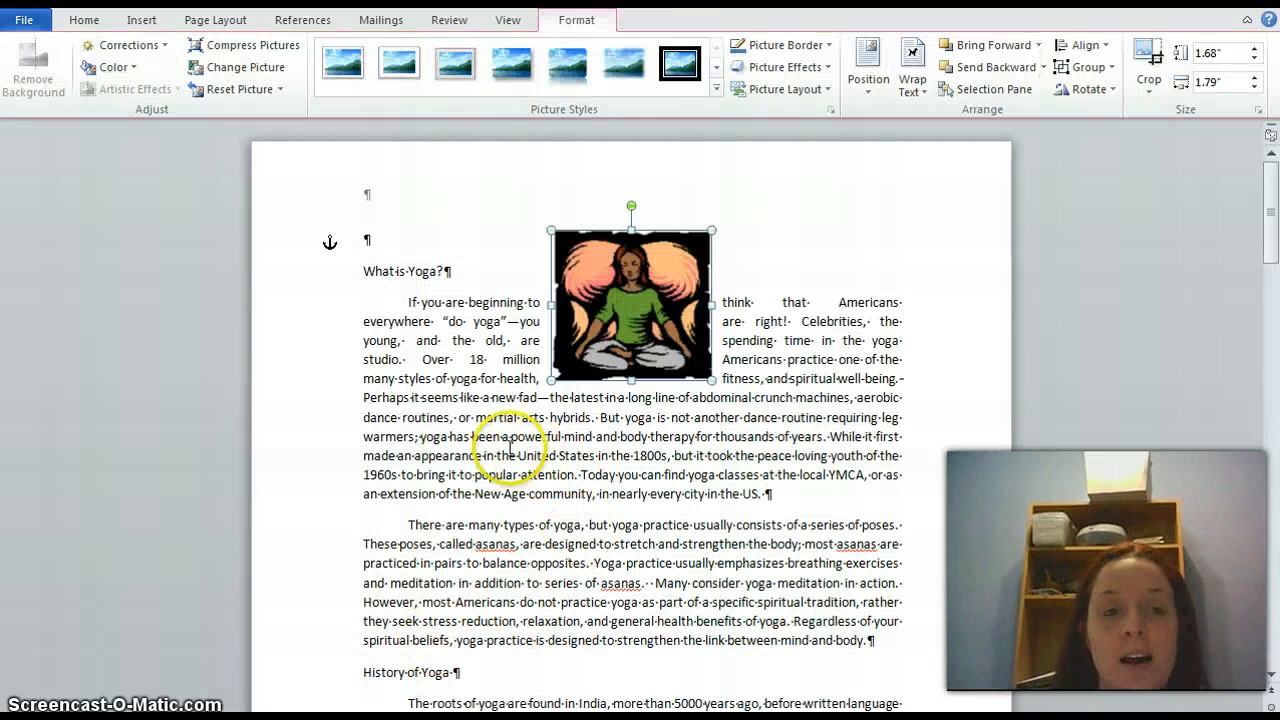
click(470, 436)
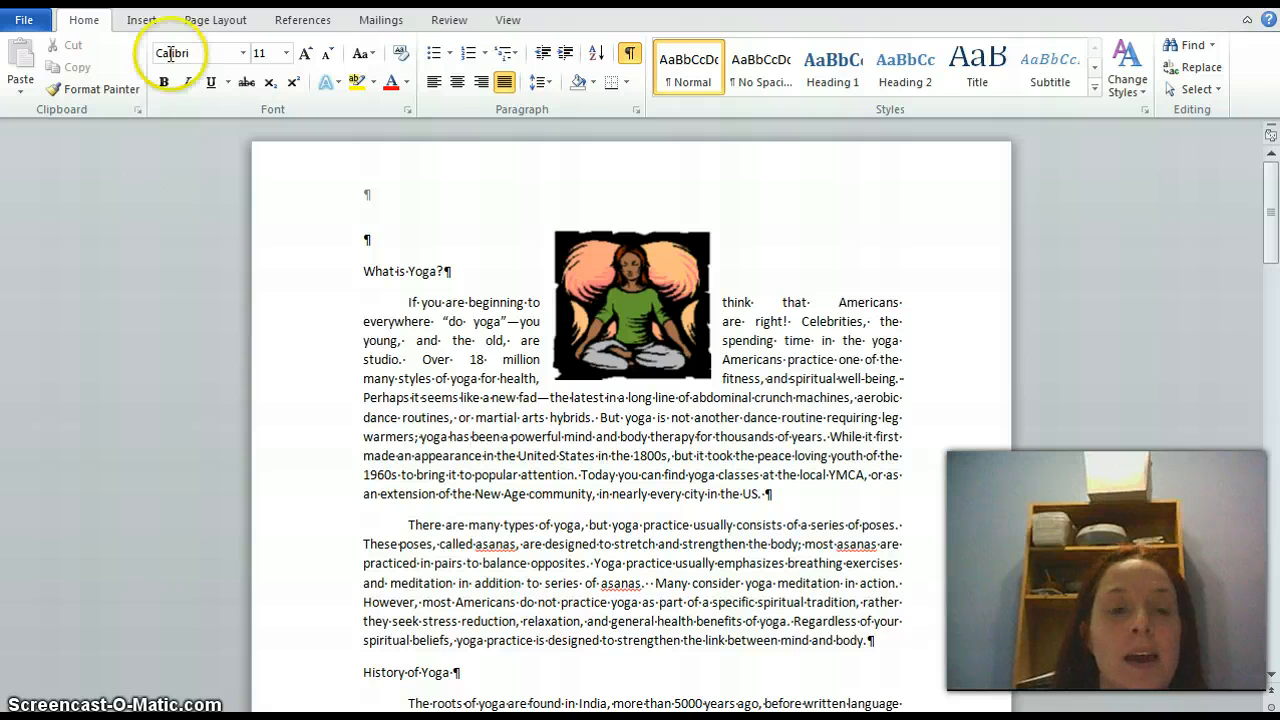
click(145, 21)
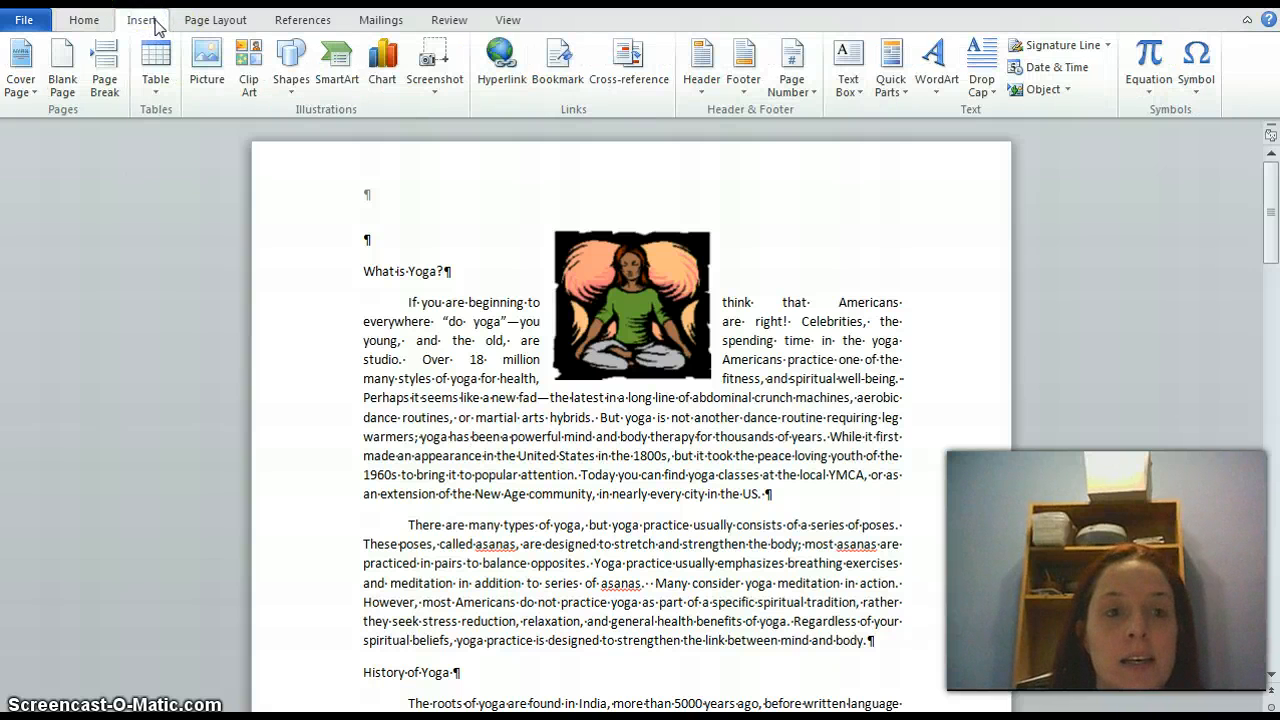
click(199, 22)
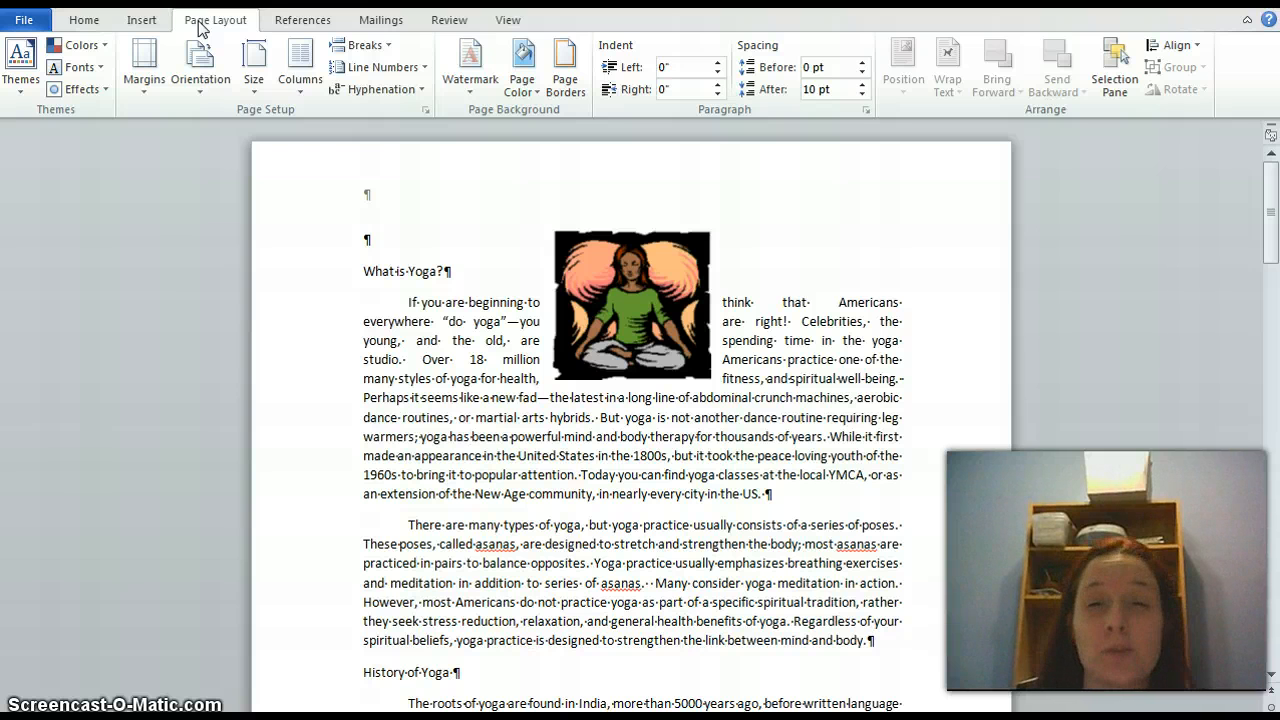
click(17, 88)
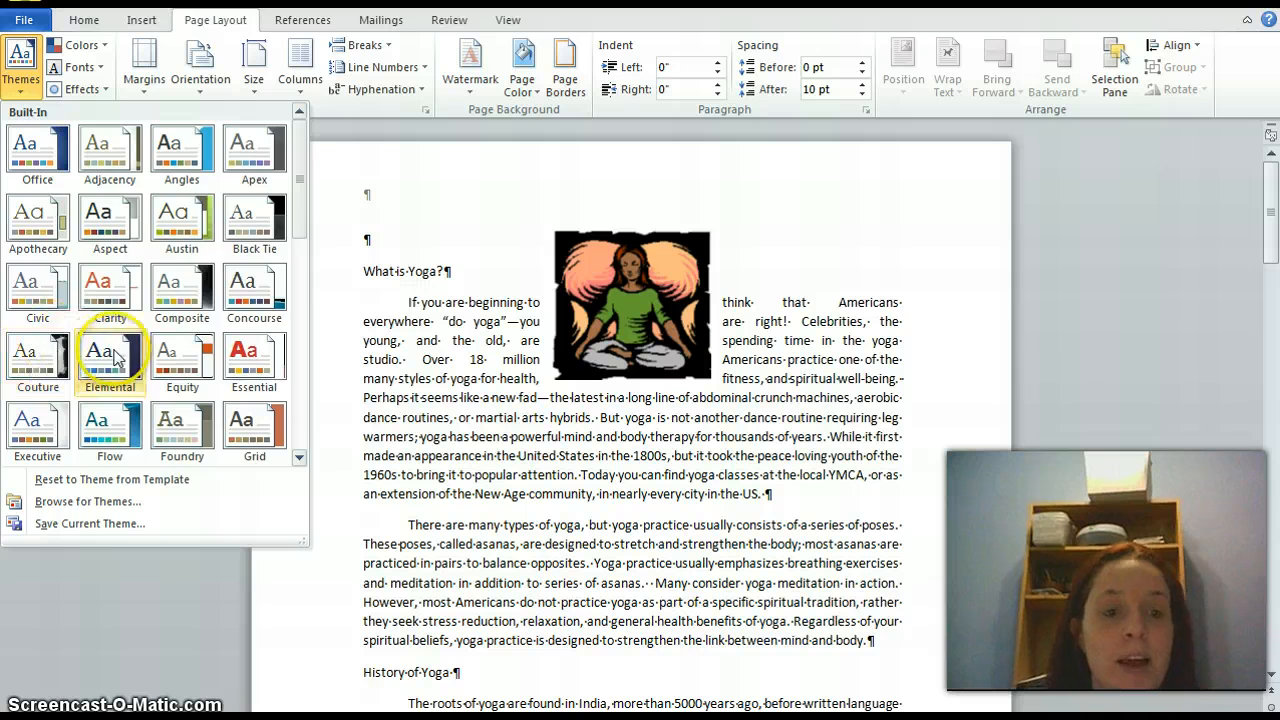
click(110, 355)
click(418, 370)
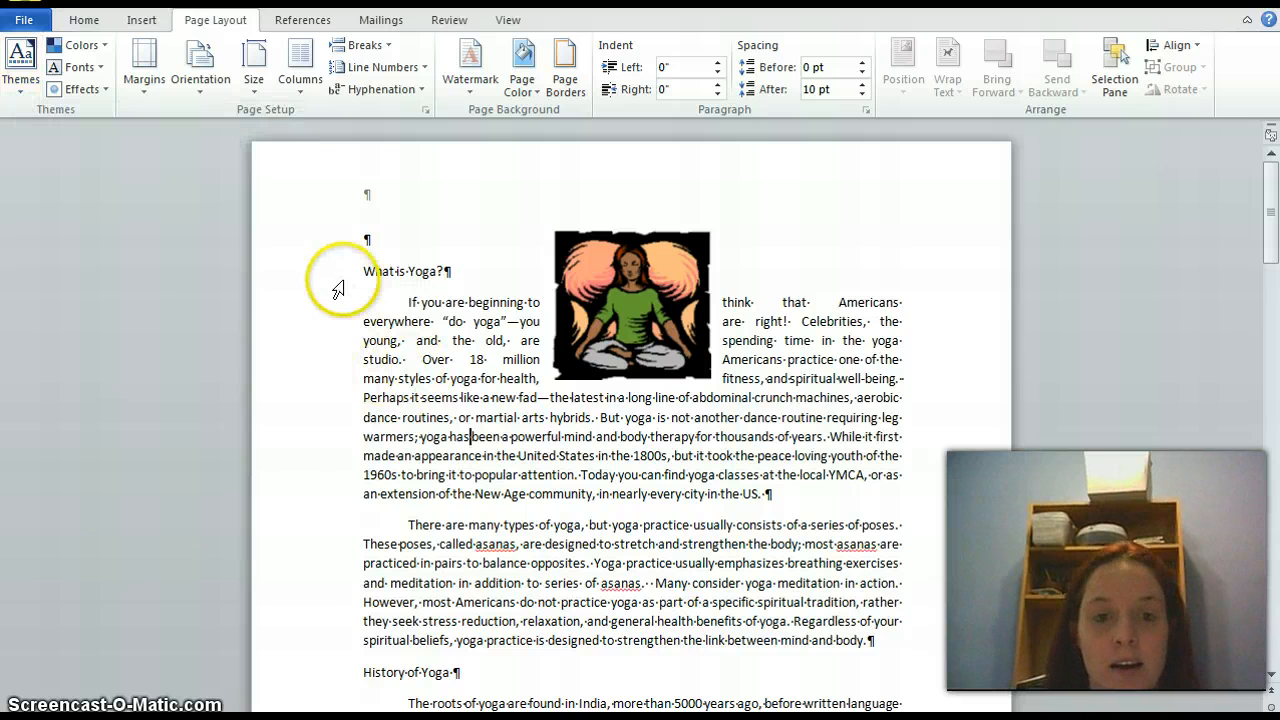
Select the whole yoga document, apply the built-in Equity theme, and clear the selection
click(357, 272)
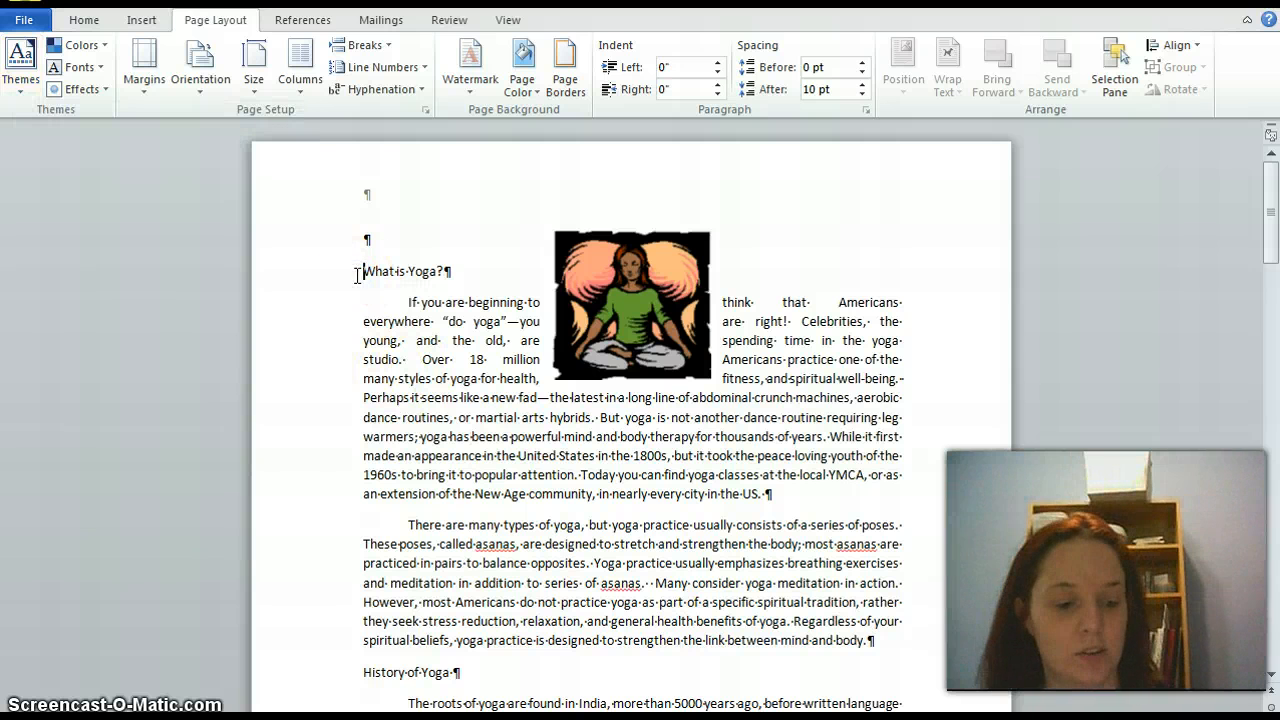
key(ctrl+a)
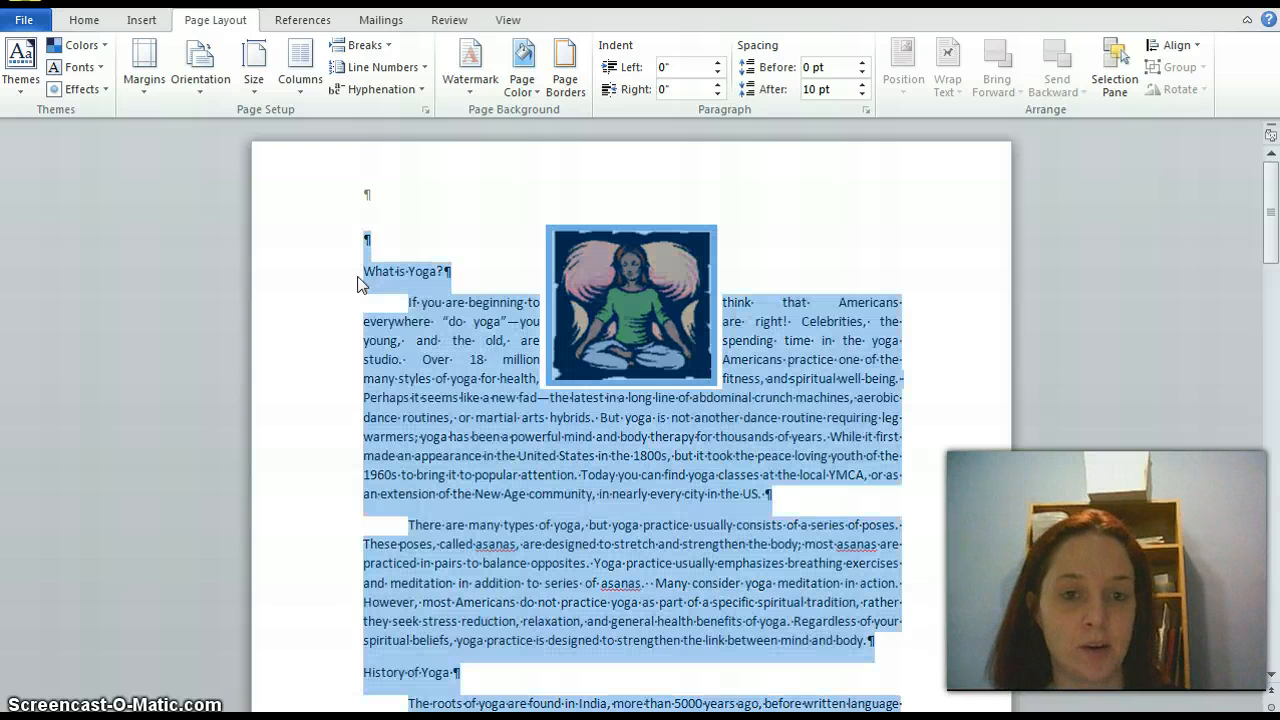
click(22, 66)
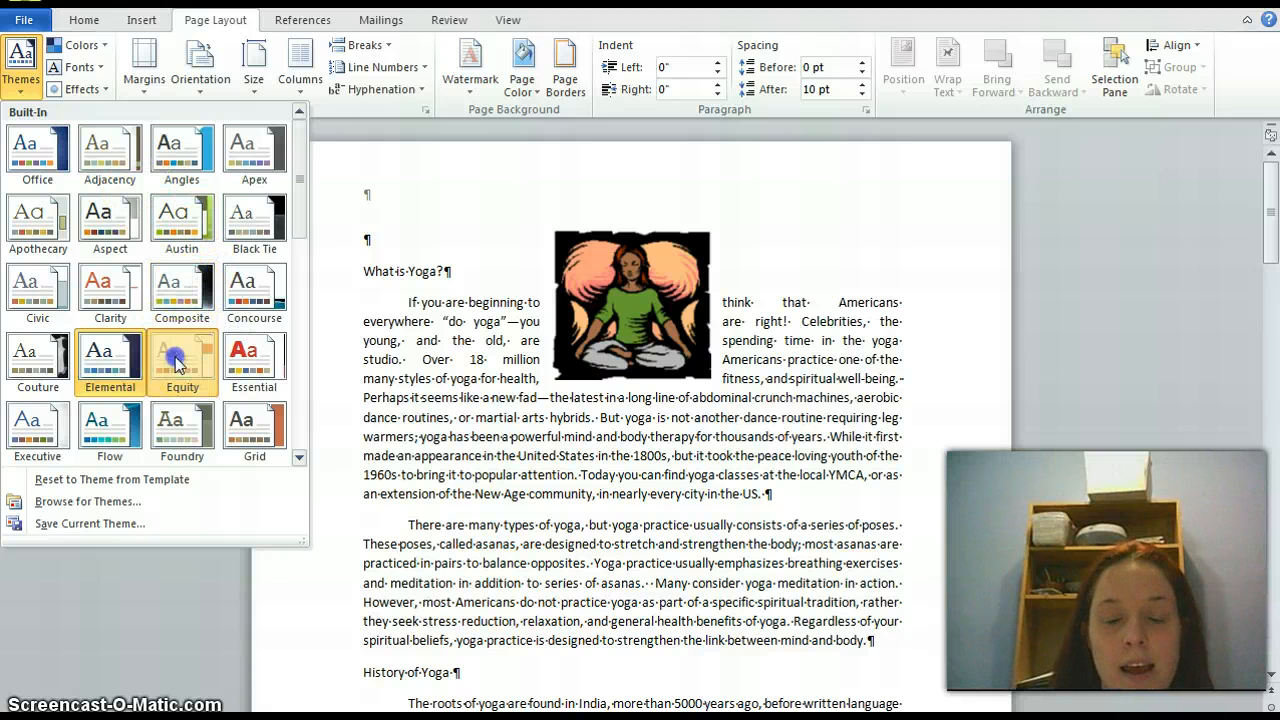
key(Escape)
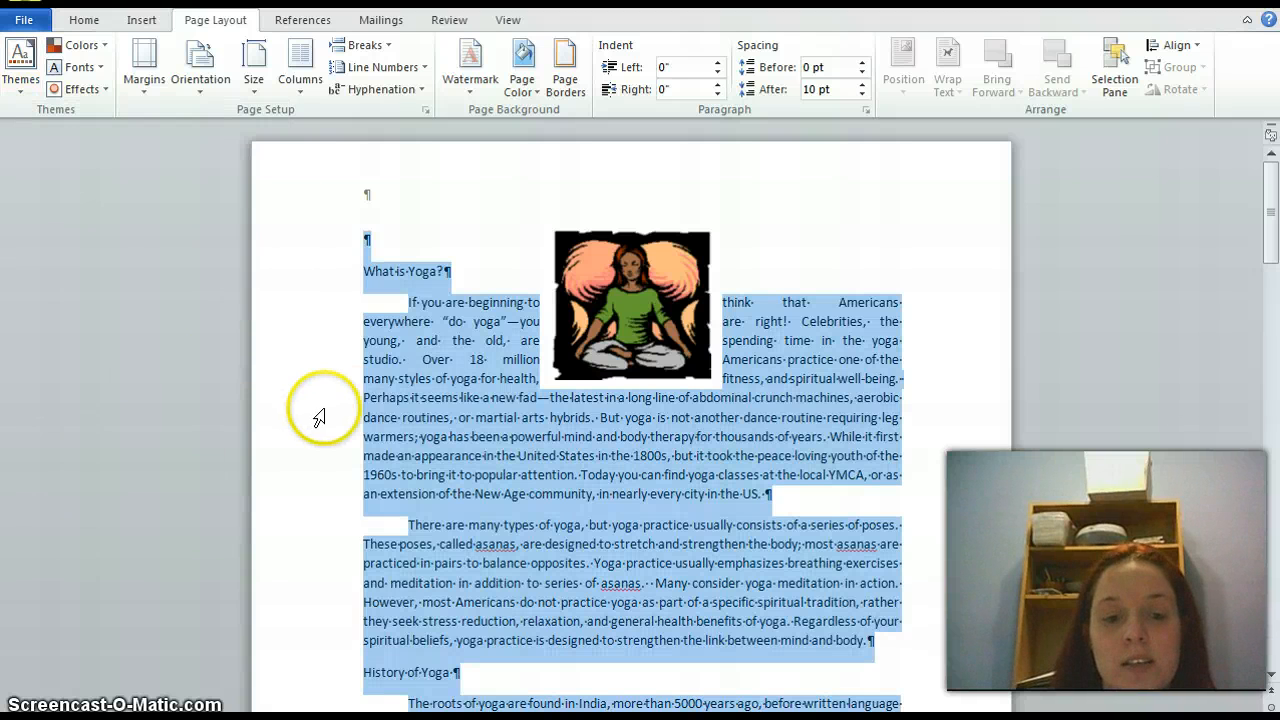
click(464, 436)
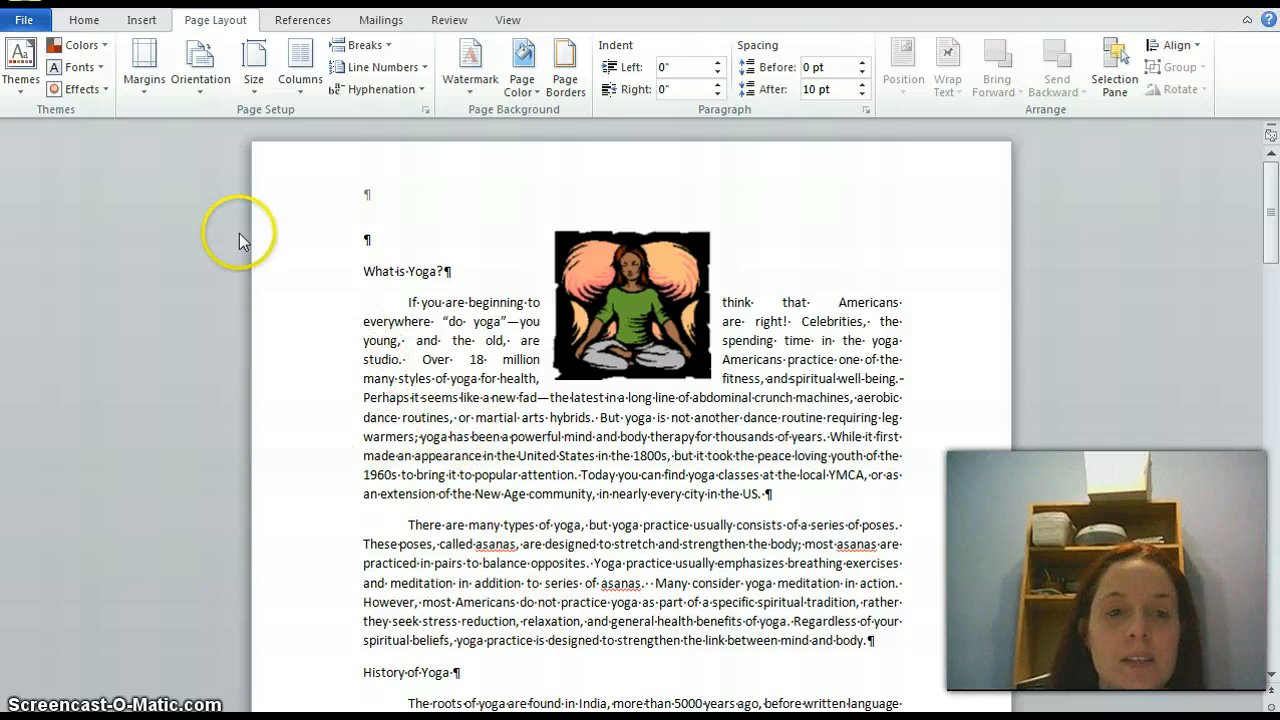
Set the document's theme effects to Aspect and its theme colors to Apex
click(80, 92)
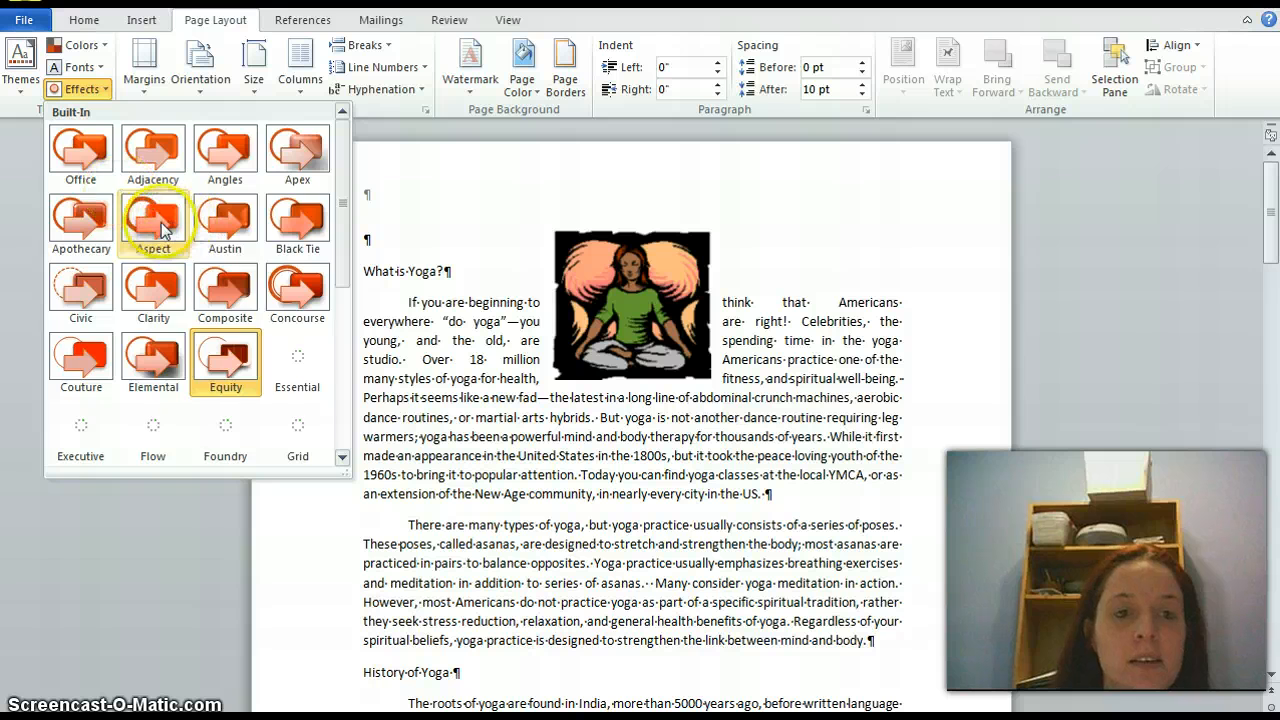
click(156, 224)
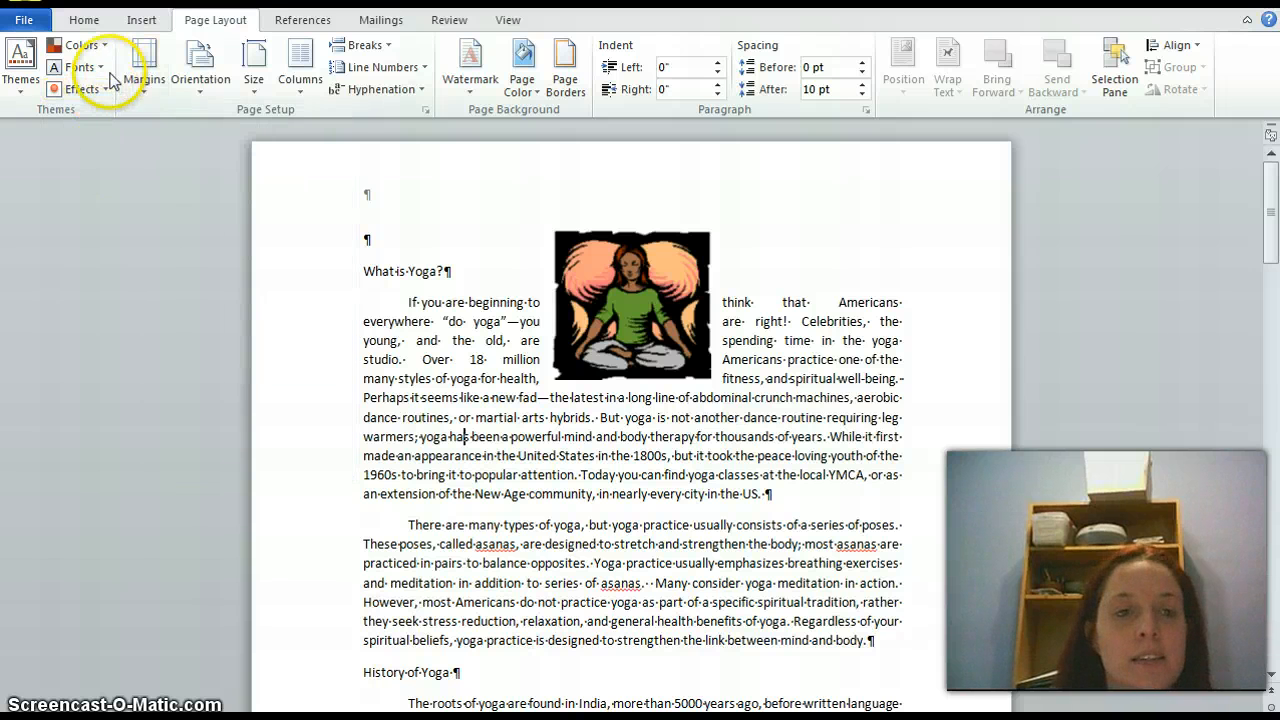
click(88, 46)
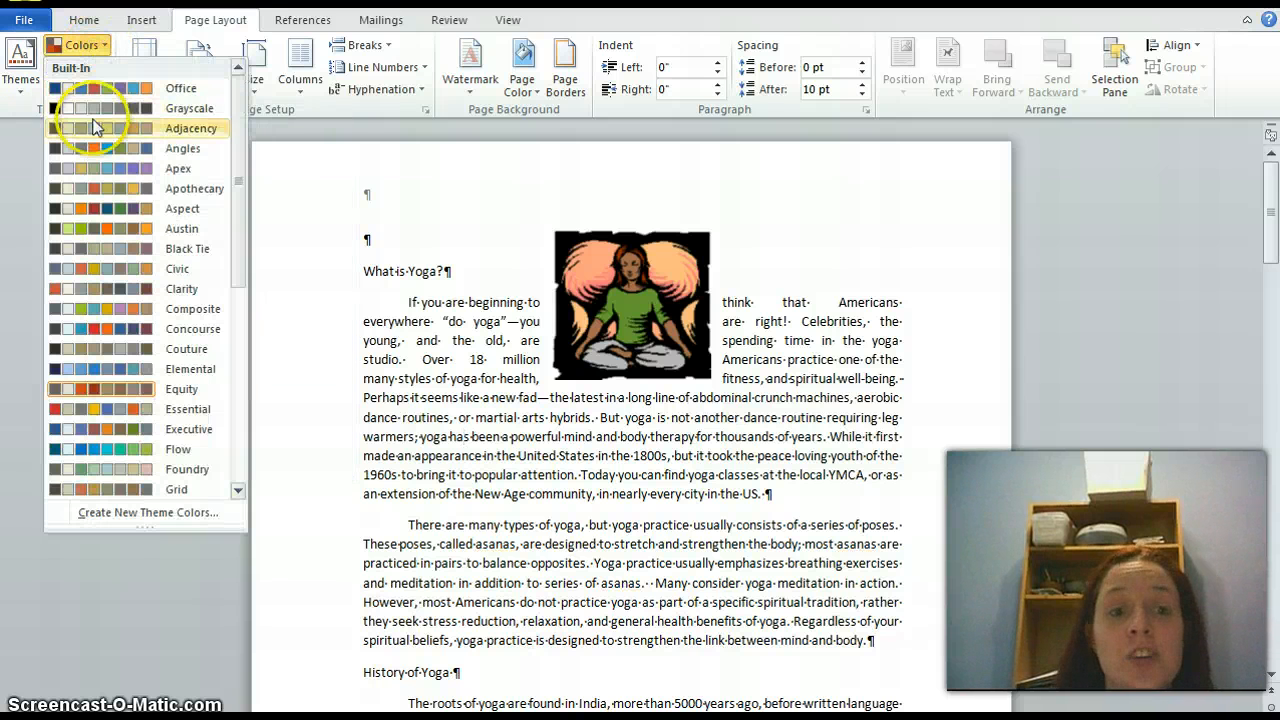
click(94, 175)
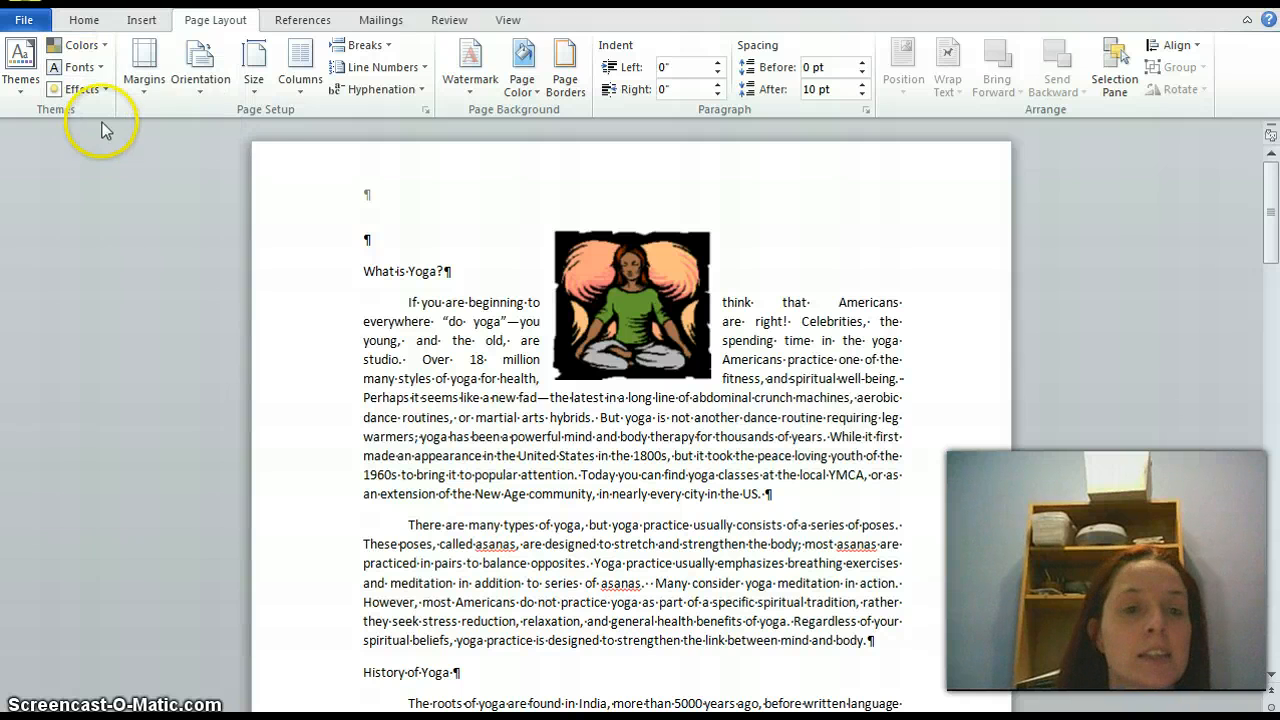
Set the theme fonts to the built-in Office pair of Cambria and Calibri, leaving no stray letter in the first paragraph
click(80, 67)
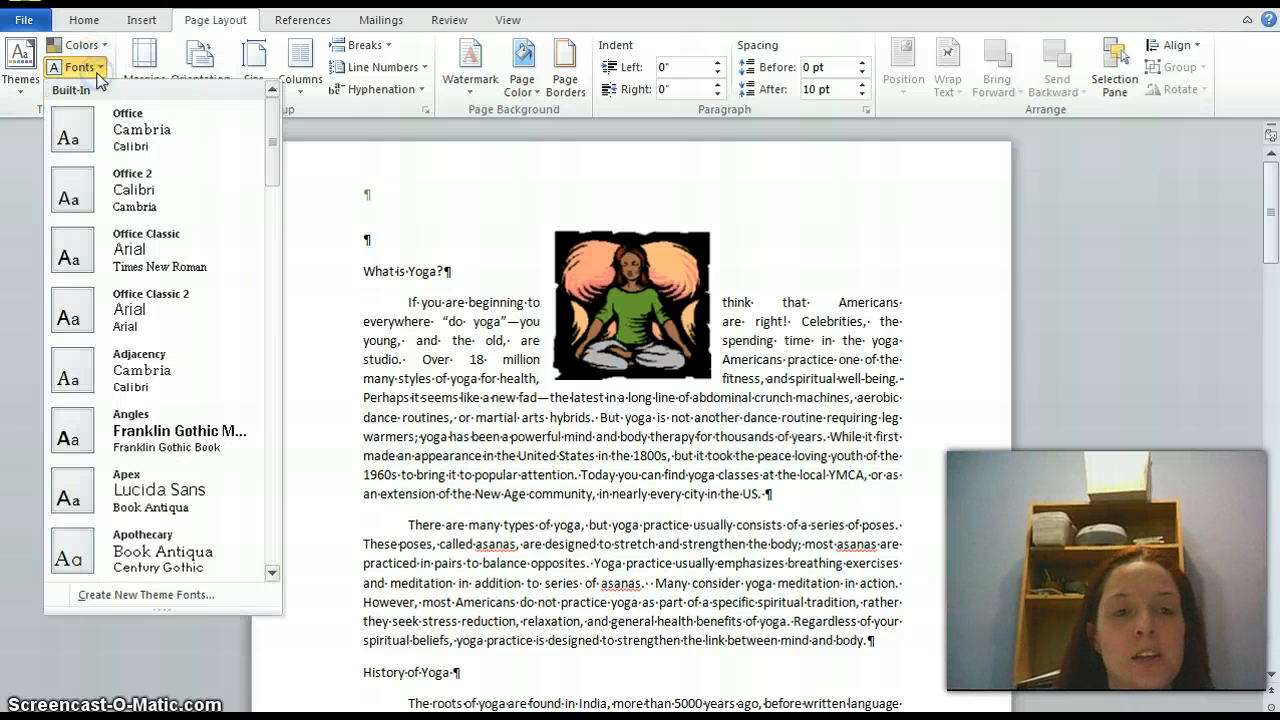
click(97, 141)
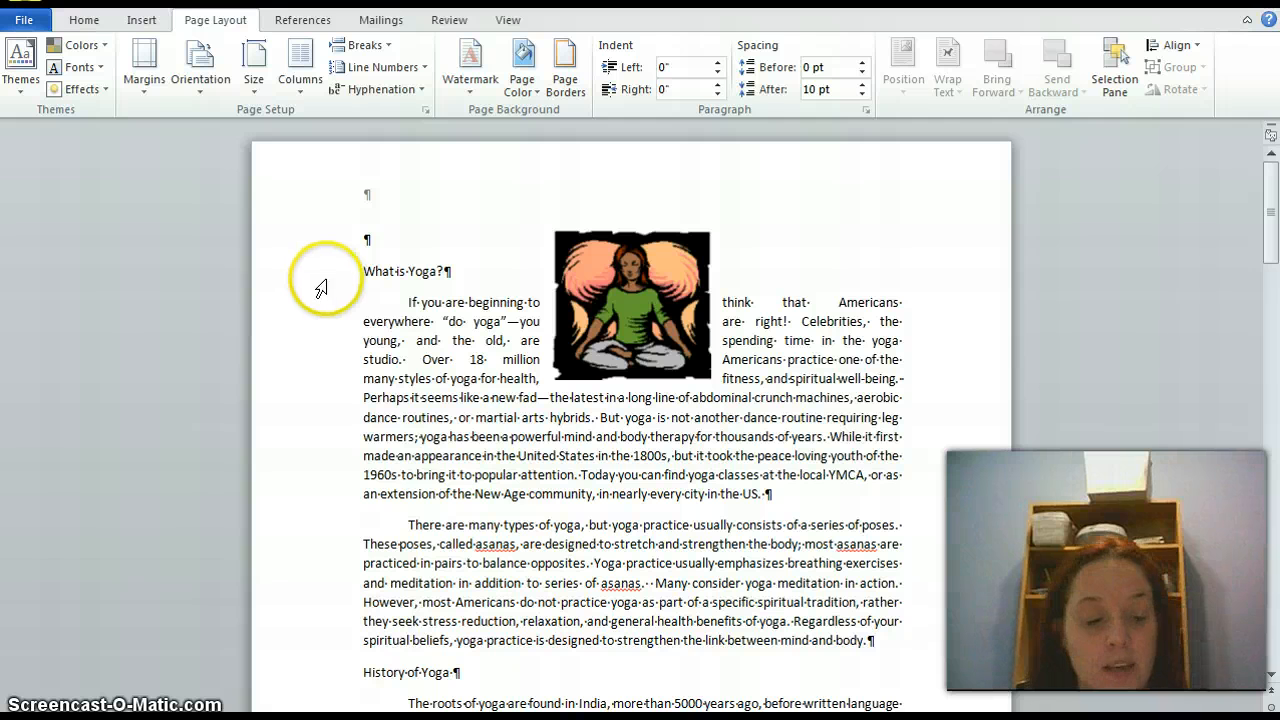
text(A)
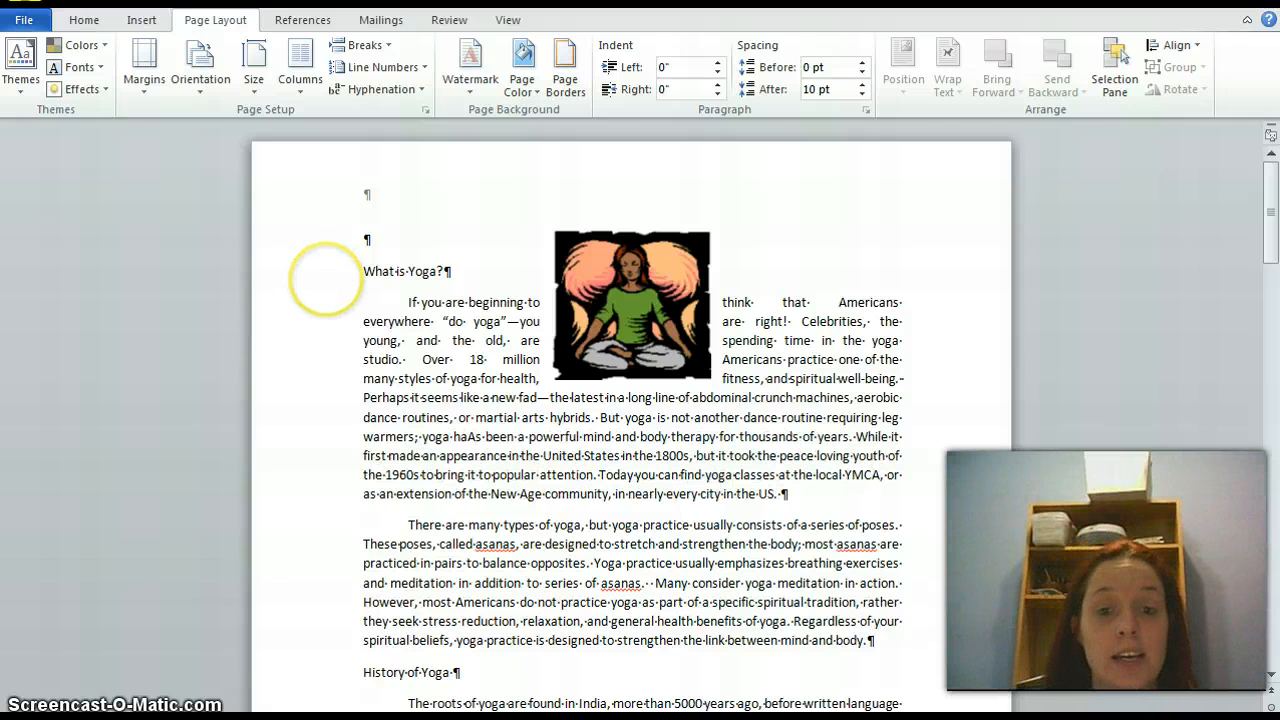
key(BackSpace)
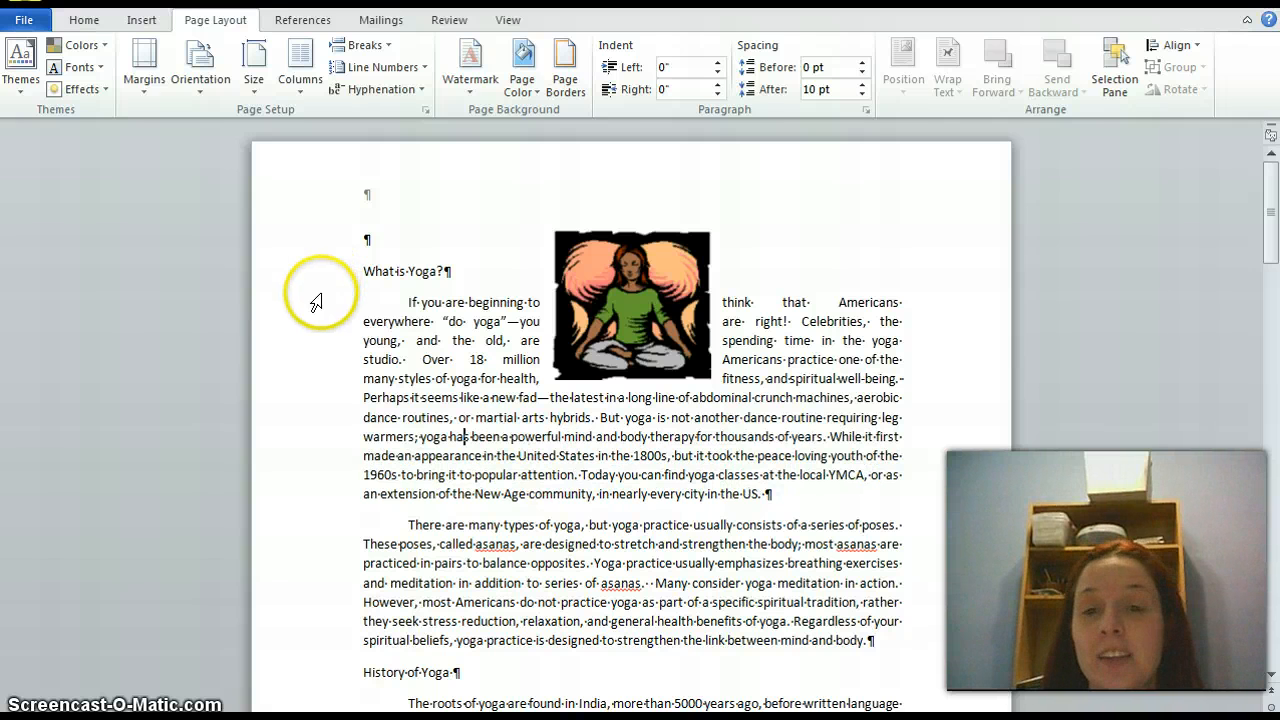